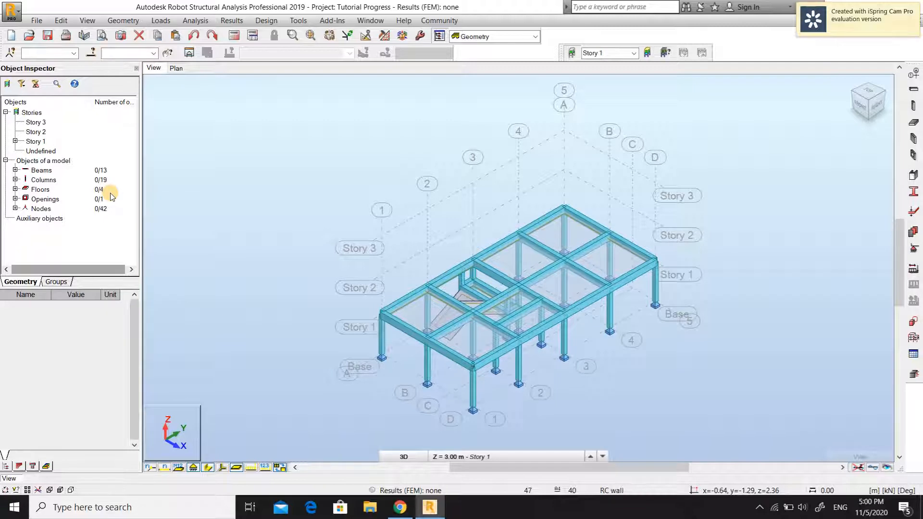
- Copy the contents of Story 1 to one story above
{"action": "left_click", "coordinate": [36, 142]}
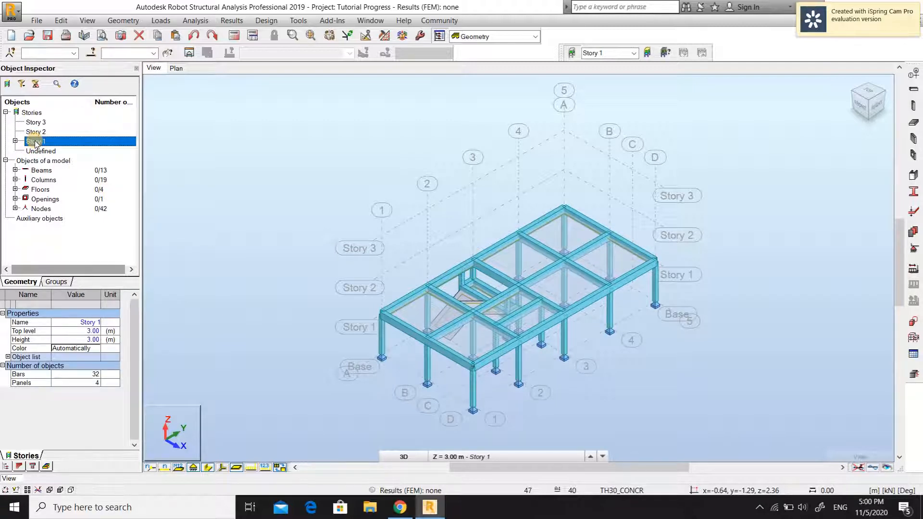
{"action": "right_click", "coordinate": [37, 144]}
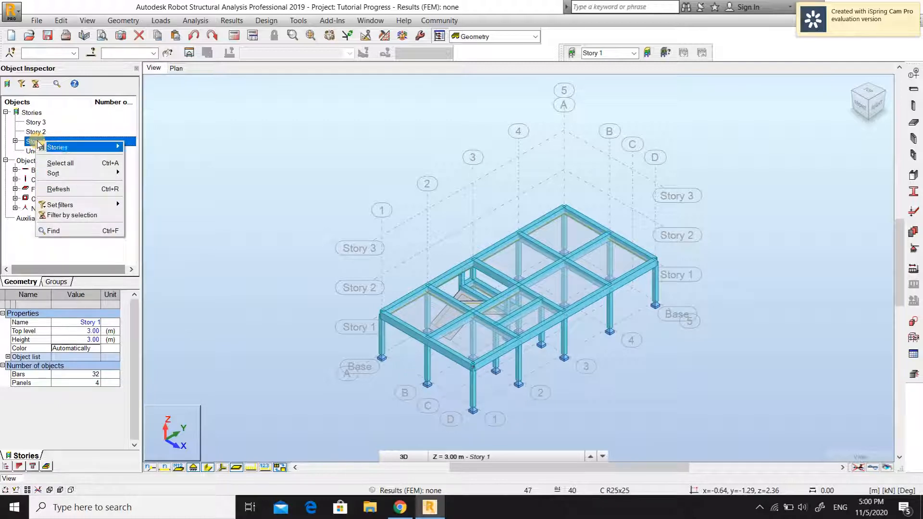
{"action": "mouse_move", "coordinate": [70, 149]}
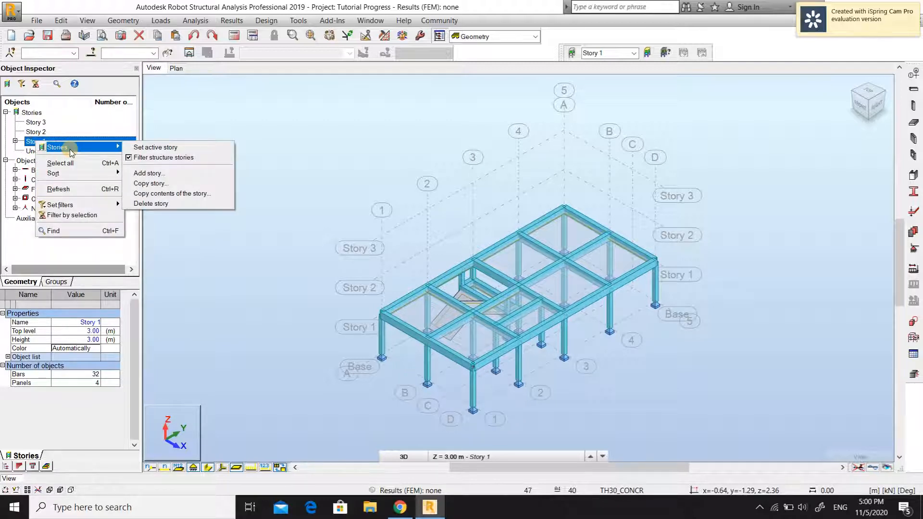
{"action": "left_click", "coordinate": [157, 192]}
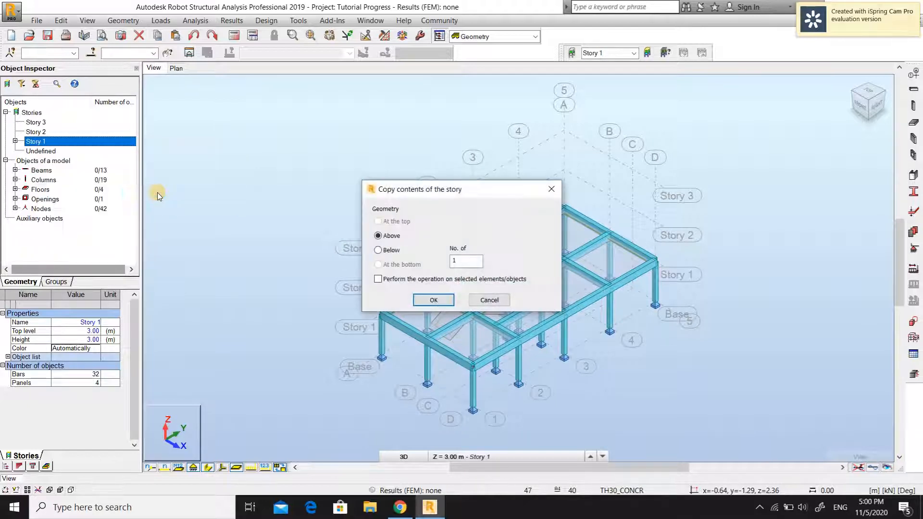
{"action": "left_click_drag", "start_coordinate": [466, 188], "coordinate": [255, 90]}
{"action": "left_click", "coordinate": [166, 138]}
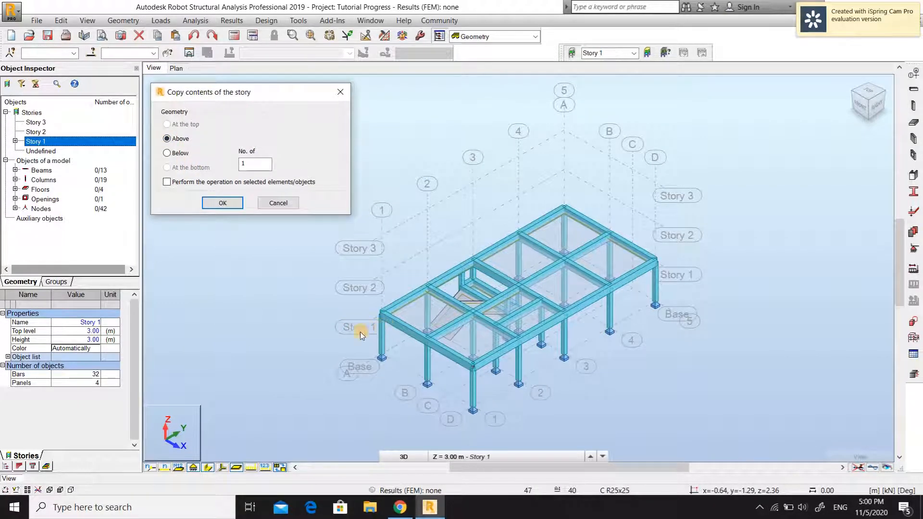
{"action": "left_click", "coordinate": [252, 163]}
{"action": "left_click", "coordinate": [230, 203]}
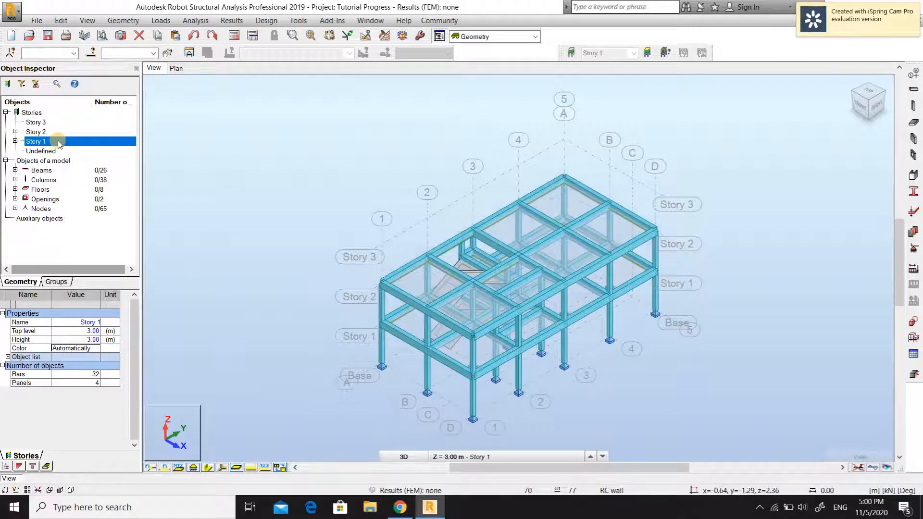
- Delete the two upper-story columns on grid C at lines 2 and 3, together with the beam connecting them
{"action": "middle_click_drag", "start_coordinate": [673, 381], "coordinate": [618, 367]}
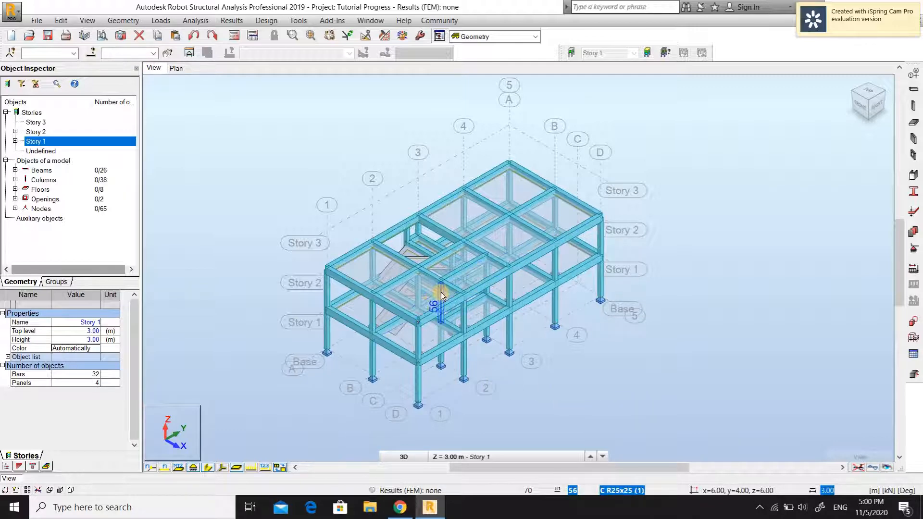
{"action": "scroll", "coordinate": [441, 299], "scroll_direction": "up", "scroll_amount": 2}
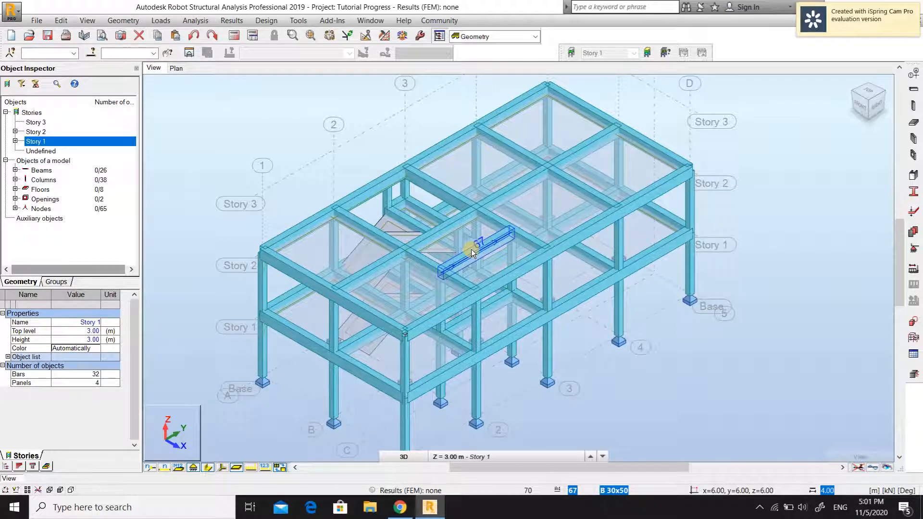
{"action": "left_click", "coordinate": [440, 293]}
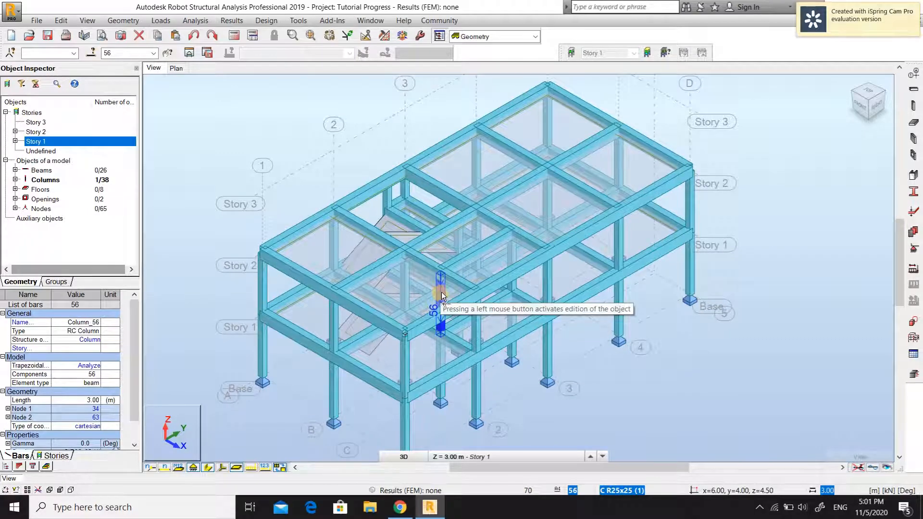
{"action": "left_click", "coordinate": [466, 255], "text": "ctrl"}
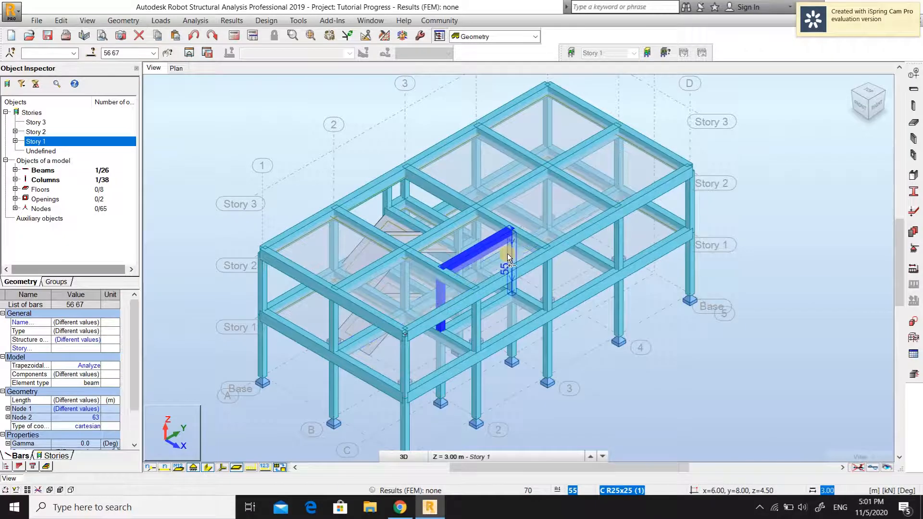
{"action": "left_click", "coordinate": [511, 257], "text": "ctrl"}
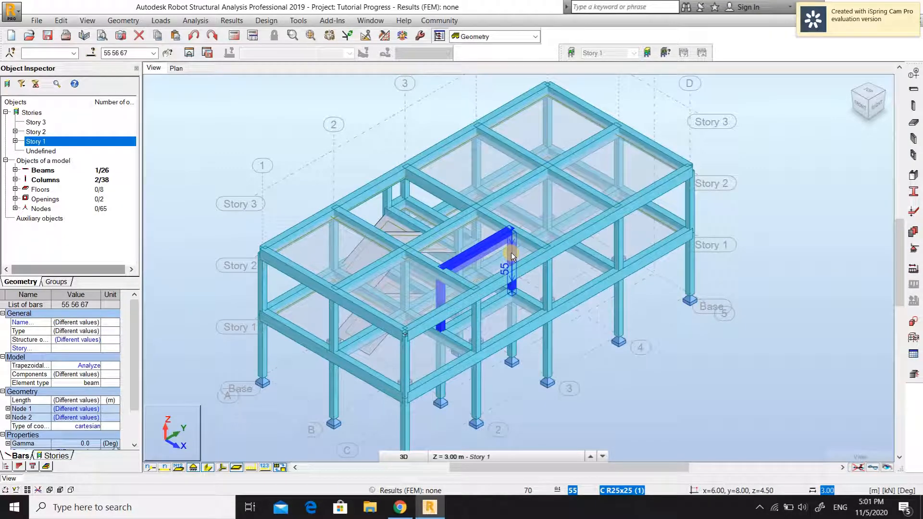
{"action": "left_click", "coordinate": [592, 360]}
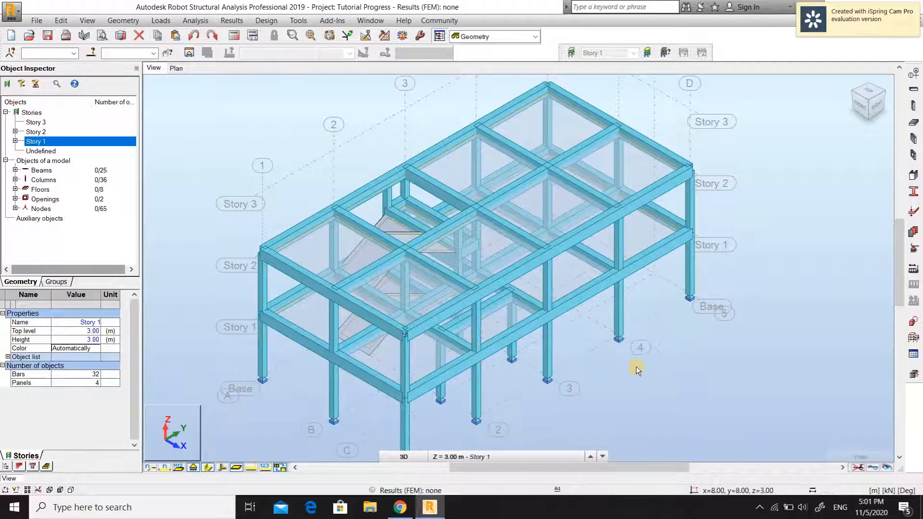
- Examine the two-story frame and its stair flights from several sides, finishing in an isometric view
{"action": "scroll", "coordinate": [635, 366], "scroll_direction": "down", "scroll_amount": 2}
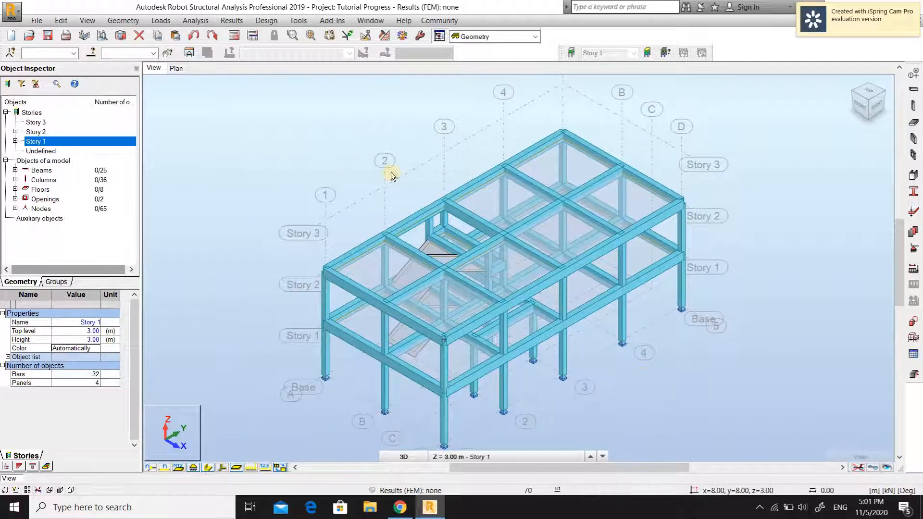
{"action": "left_click", "coordinate": [401, 36]}
{"action": "left_click", "coordinate": [321, 101]}
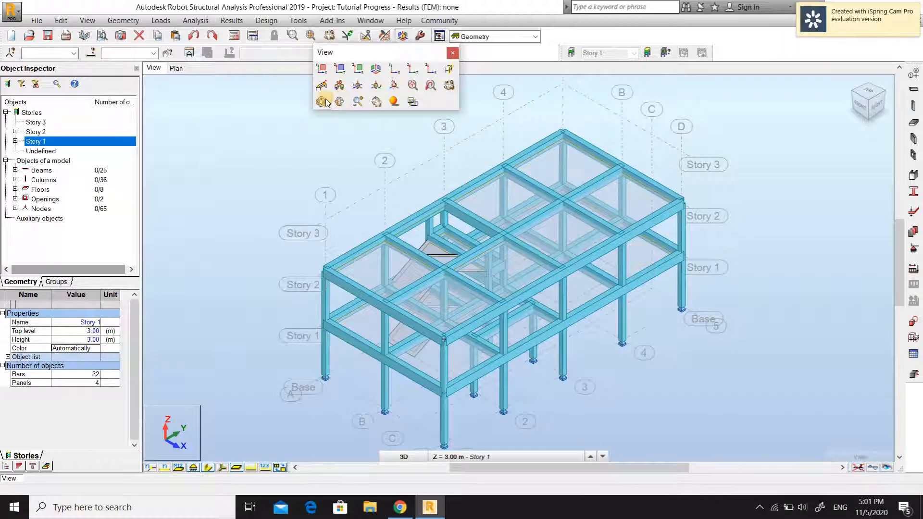
{"action": "left_click_drag", "start_coordinate": [255, 239], "coordinate": [339, 248]}
{"action": "scroll", "coordinate": [613, 400], "scroll_direction": "up", "scroll_amount": 1}
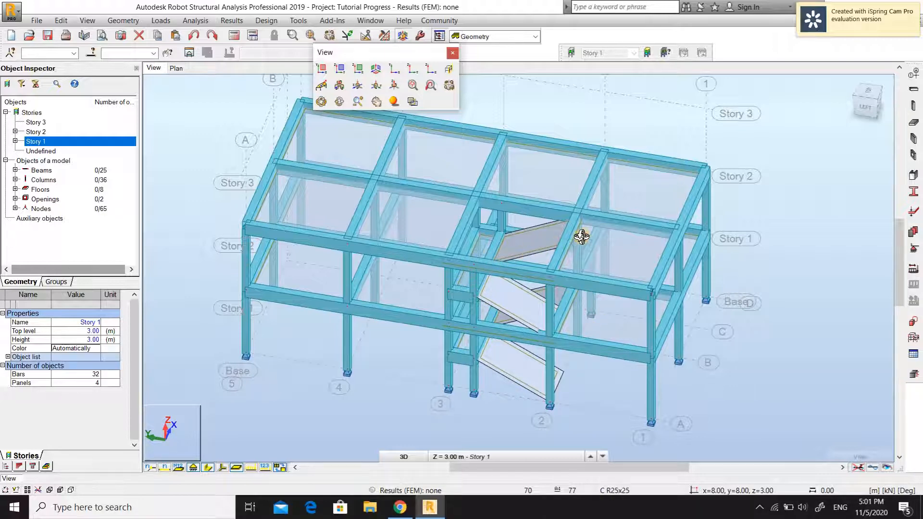
{"action": "left_click_drag", "start_coordinate": [383, 388], "coordinate": [396, 366]}
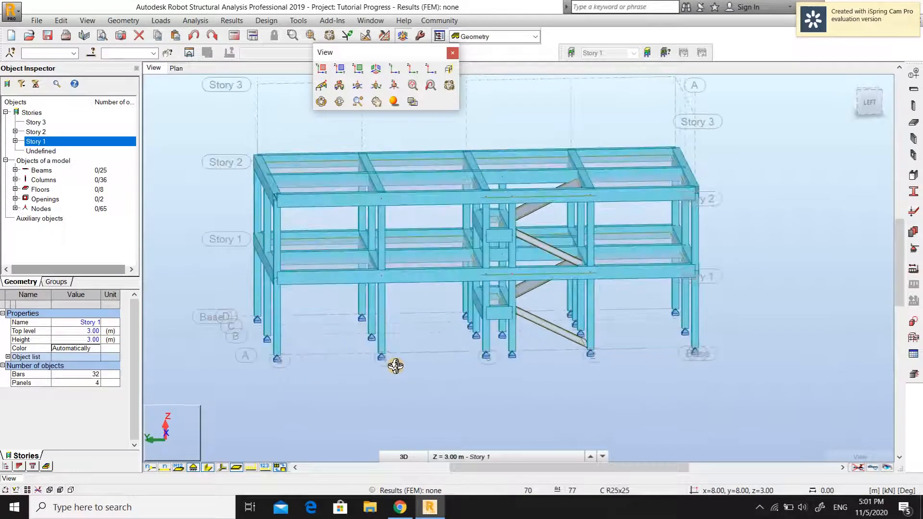
{"action": "left_click_drag", "start_coordinate": [481, 407], "coordinate": [443, 409]}
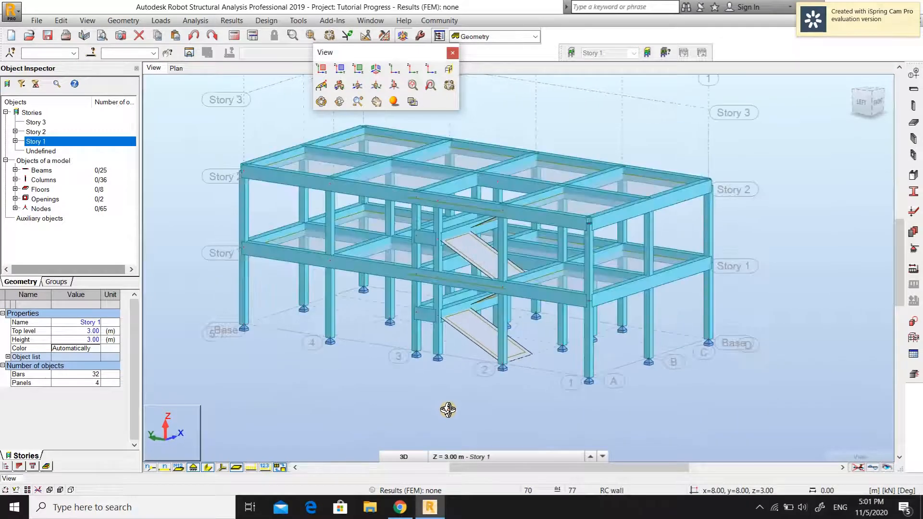
{"action": "left_click", "coordinate": [455, 56]}
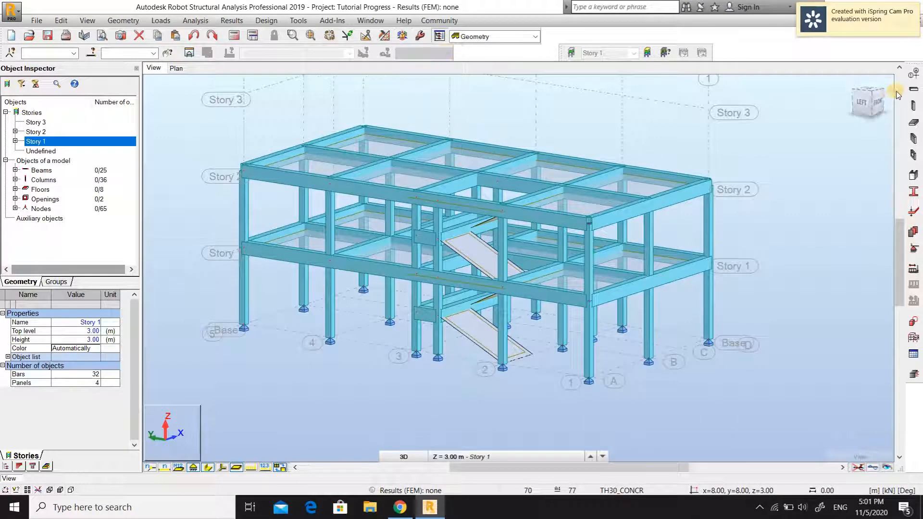
{"action": "left_click", "coordinate": [883, 94]}
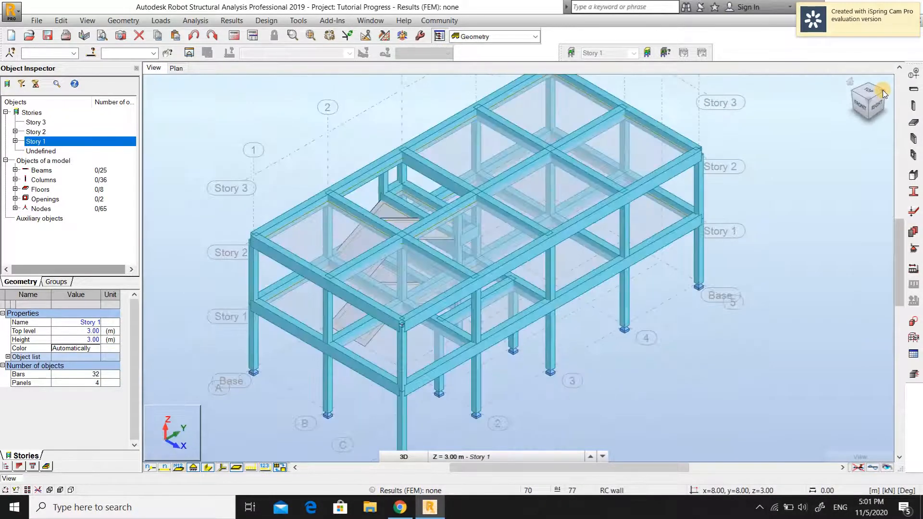
{"action": "scroll", "coordinate": [815, 214], "scroll_direction": "down", "scroll_amount": 1}
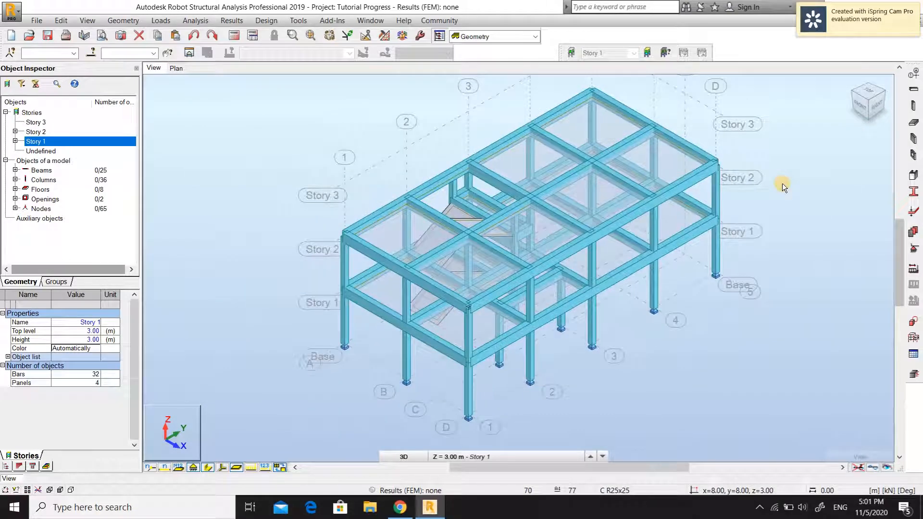
{"action": "middle_click_drag", "start_coordinate": [788, 174], "coordinate": [686, 227]}
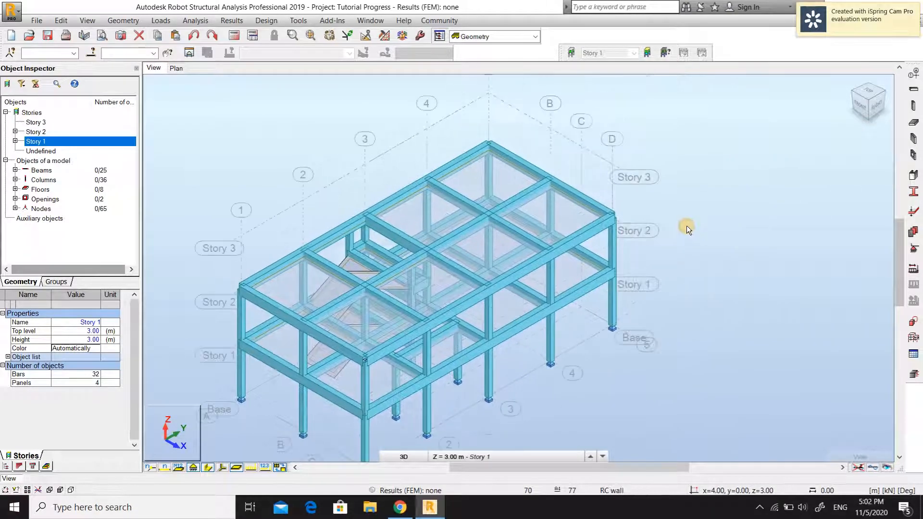
{"action": "scroll", "coordinate": [686, 226], "scroll_direction": "down", "scroll_amount": 1}
{"action": "middle_click_drag", "start_coordinate": [701, 194], "coordinate": [707, 197]}
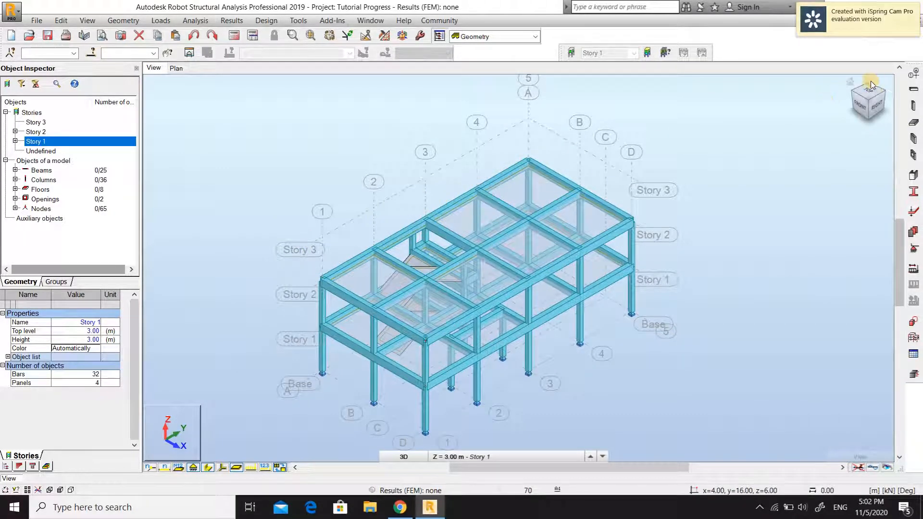
- View the model from its back-left corner and define a new RC column with section C R25x25, height 3.00 m, oriented upward
{"action": "left_click", "coordinate": [883, 91]}
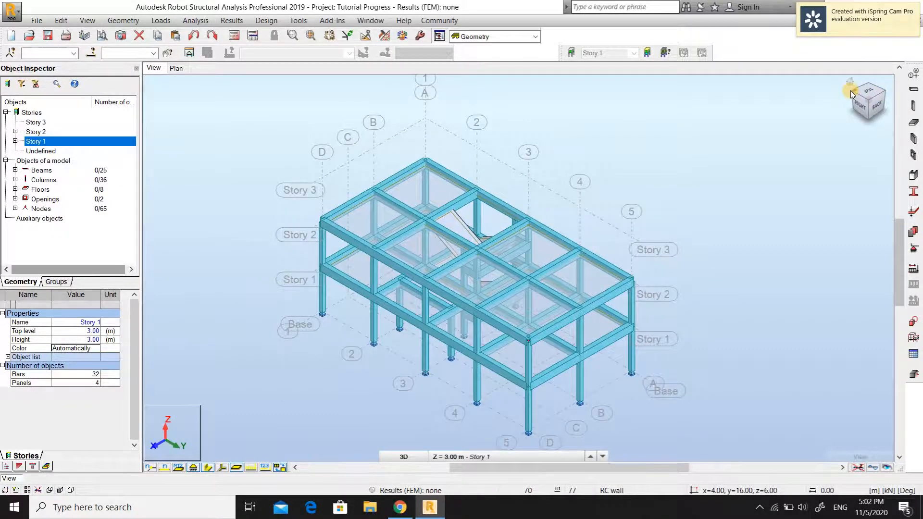
{"action": "left_click", "coordinate": [850, 90]}
{"action": "left_click", "coordinate": [869, 83]}
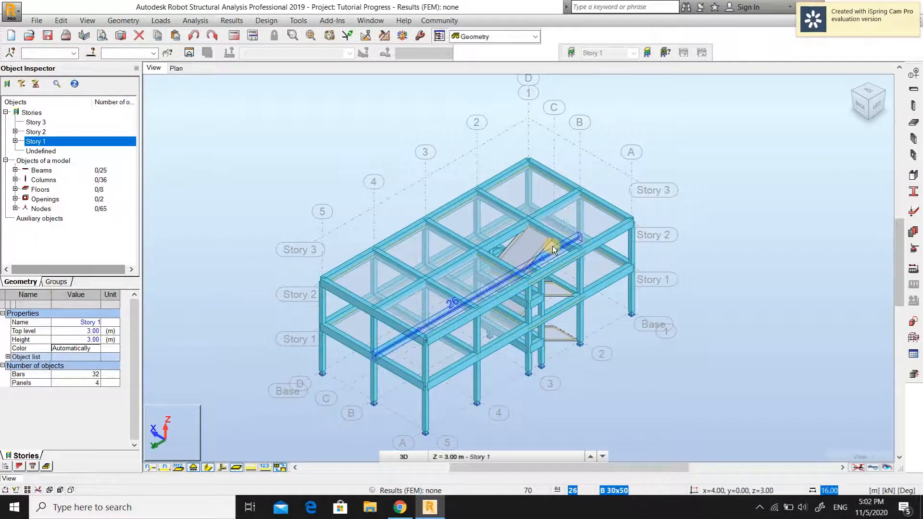
{"action": "left_click", "coordinate": [912, 105]}
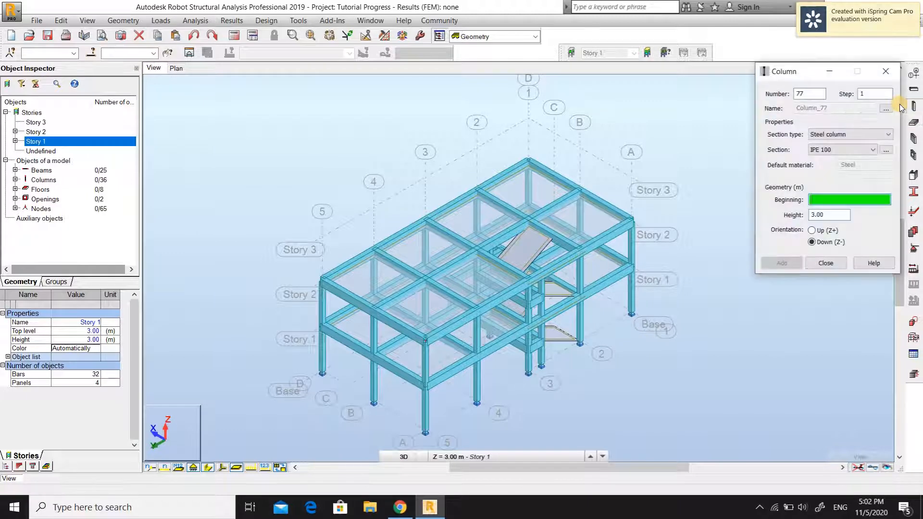
{"action": "left_click", "coordinate": [886, 135]}
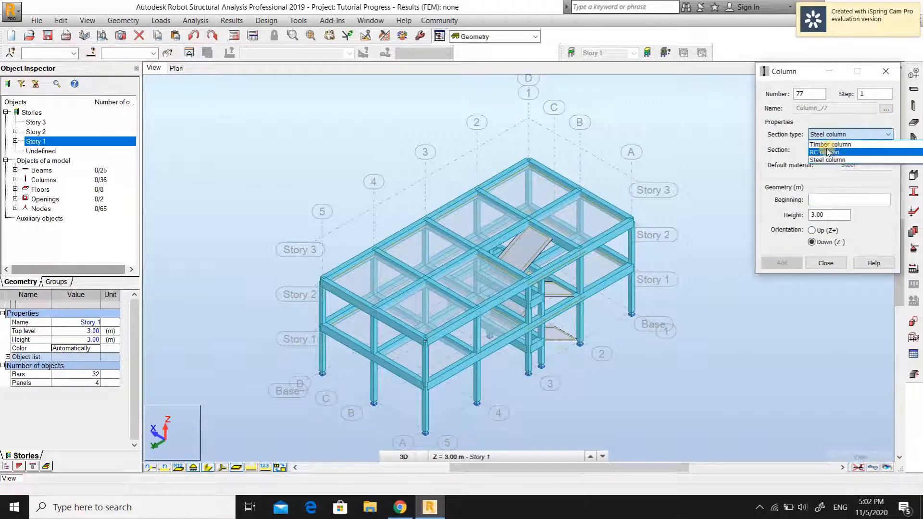
{"action": "left_click", "coordinate": [824, 152]}
{"action": "left_click", "coordinate": [874, 150]}
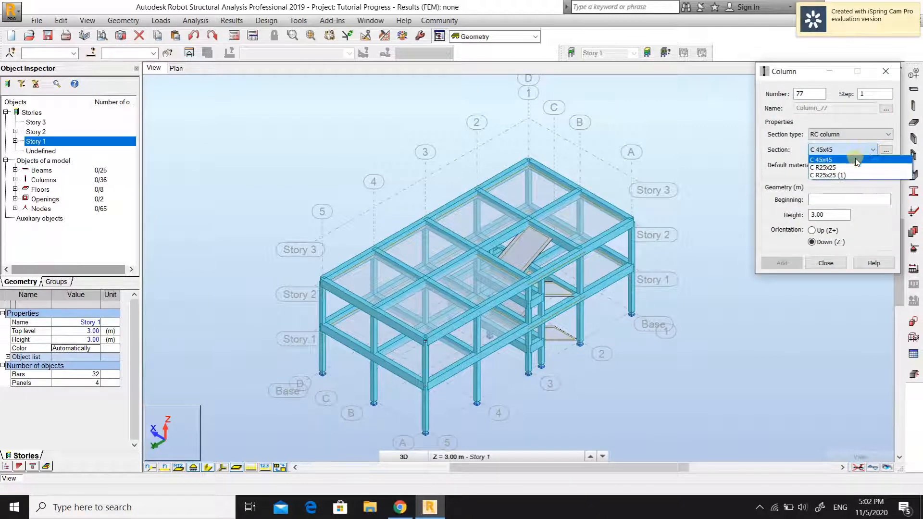
{"action": "left_click", "coordinate": [830, 169]}
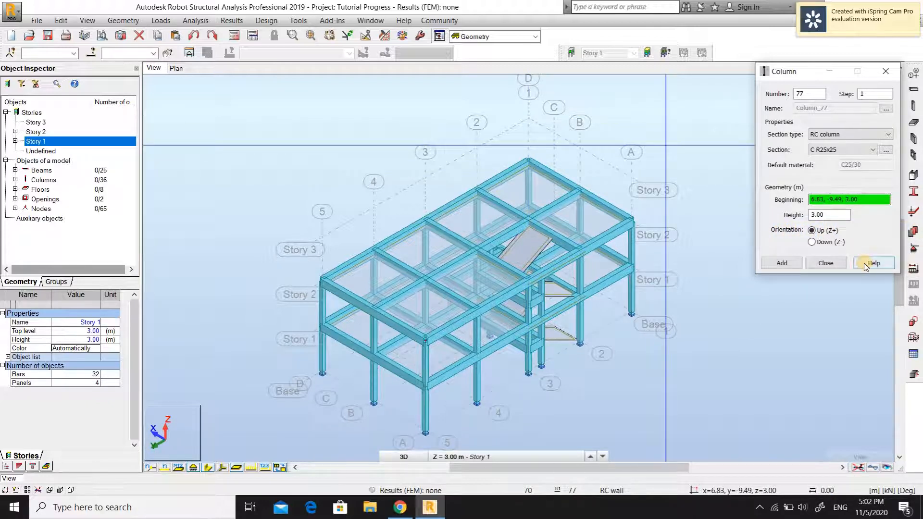
- Place eight columns on top of Story 2 at grid intersections D1, D2, B1, B2, B3, A1, A2 and A3
{"action": "left_click", "coordinate": [528, 162]}
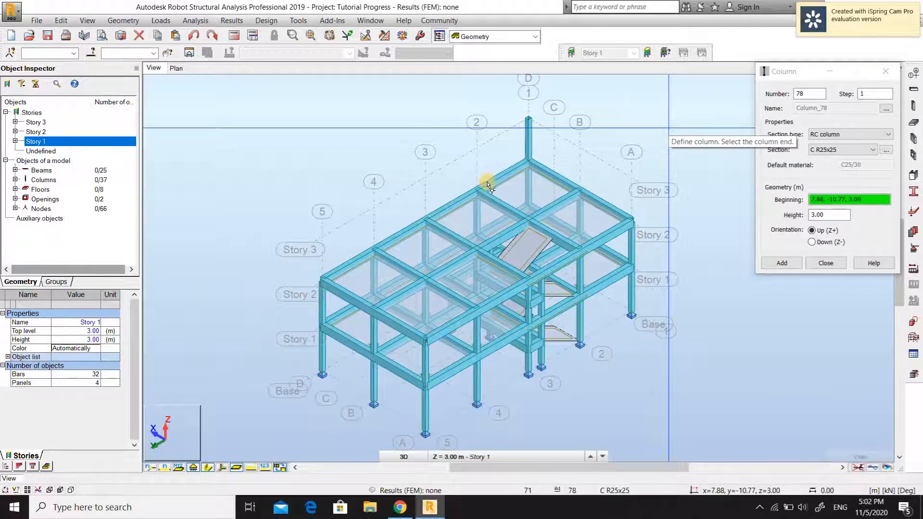
{"action": "left_click", "coordinate": [476, 193]}
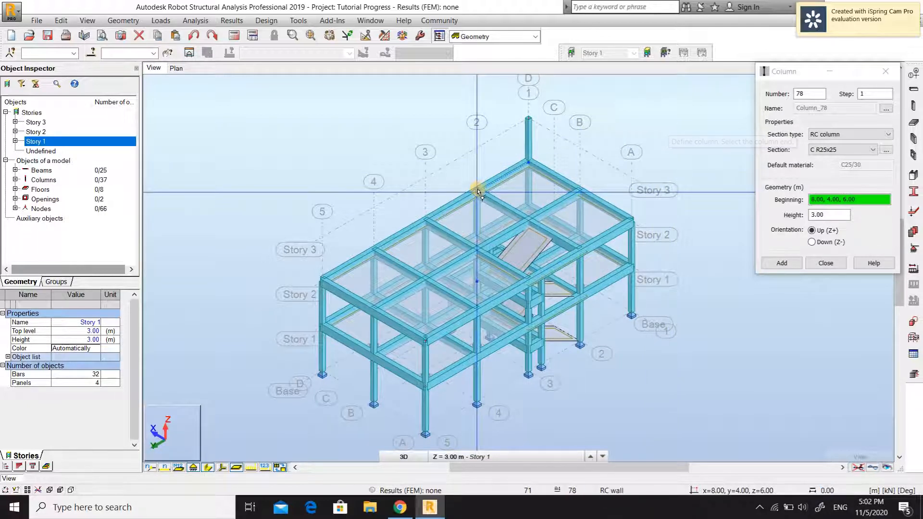
{"action": "left_click", "coordinate": [580, 190]}
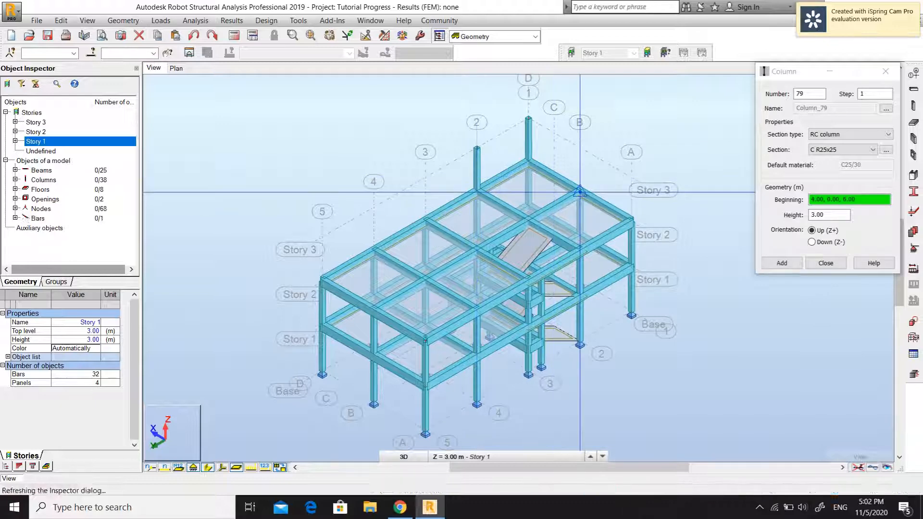
{"action": "left_click", "coordinate": [528, 221]}
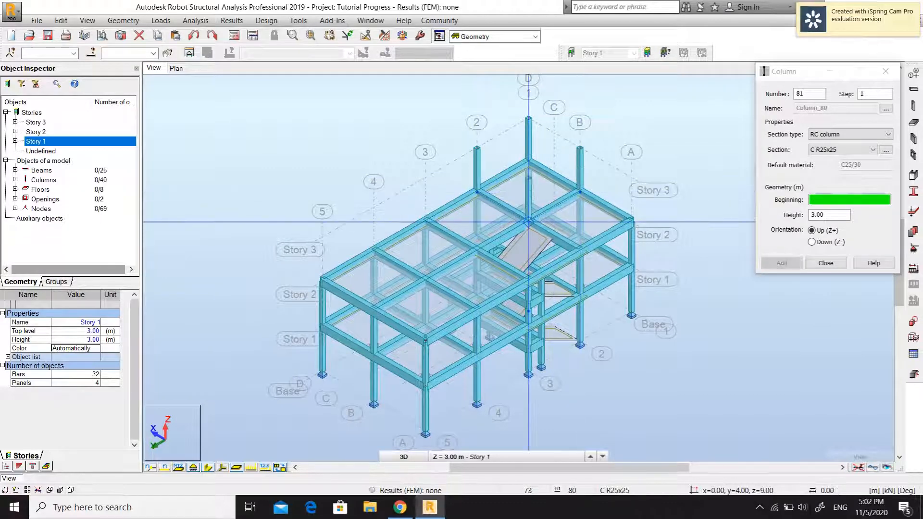
{"action": "left_click", "coordinate": [632, 222]}
{"action": "left_click", "coordinate": [579, 250]}
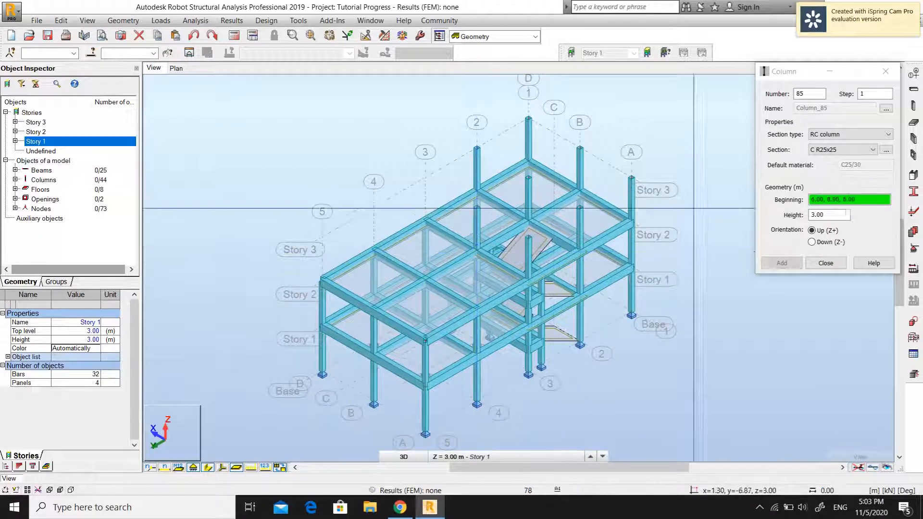
{"action": "left_click", "coordinate": [824, 262]}
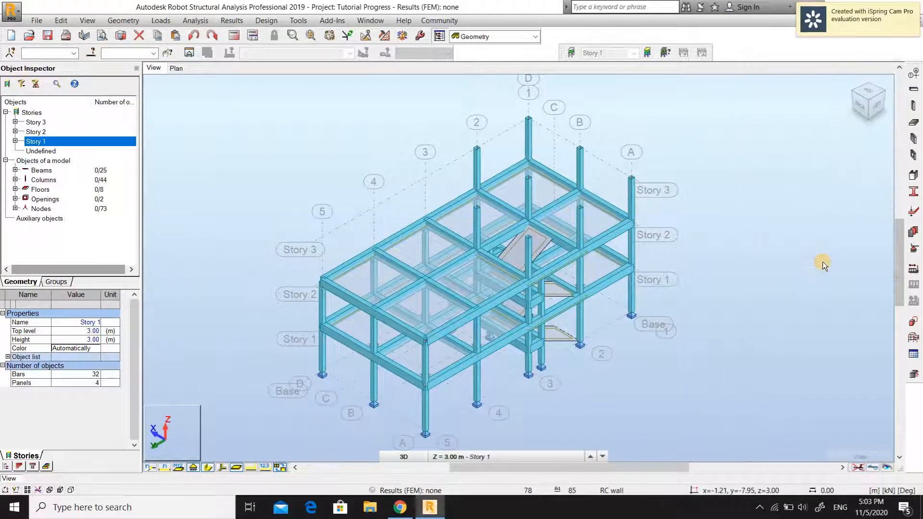
{"action": "left_click", "coordinate": [913, 106]}
{"action": "left_click", "coordinate": [883, 73]}
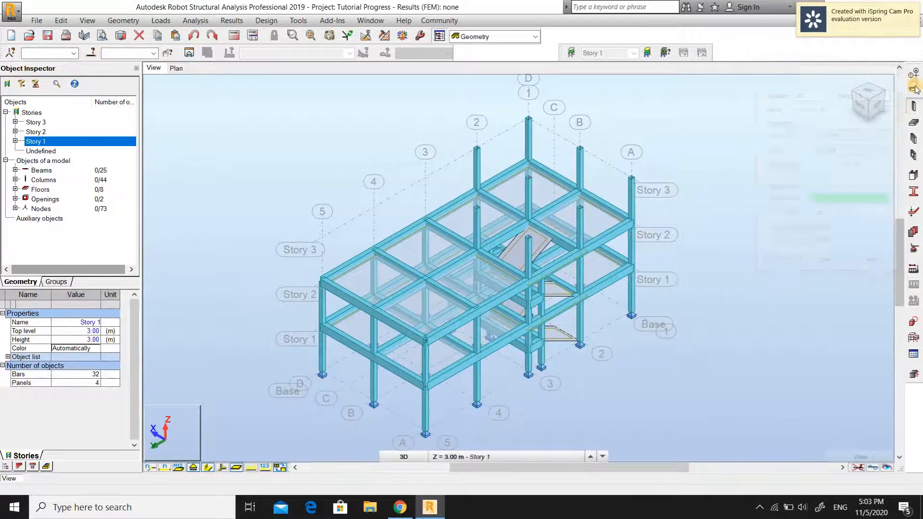
- Define a new RC beam with section B R25x50, keeping beams horizontal and enabling the Drag option for chained placement
{"action": "left_click", "coordinate": [915, 91]}
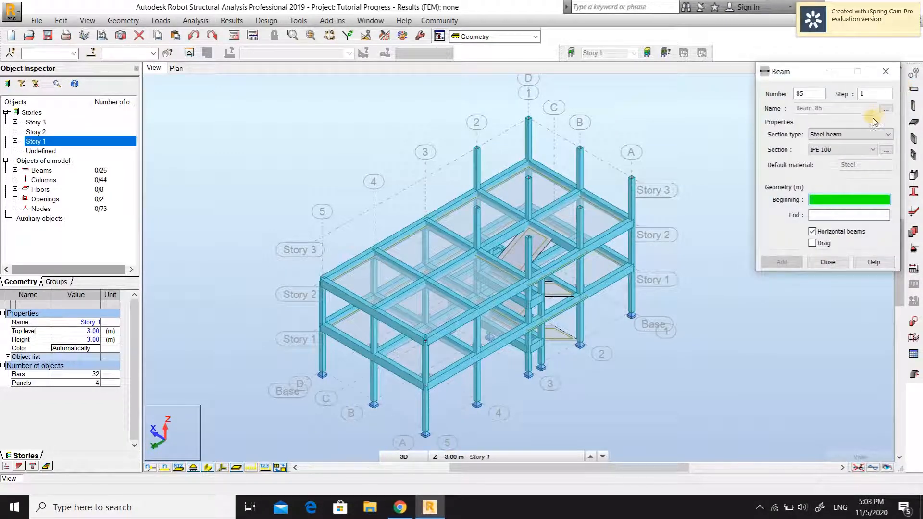
{"action": "left_click", "coordinate": [872, 134]}
{"action": "left_click", "coordinate": [825, 150]}
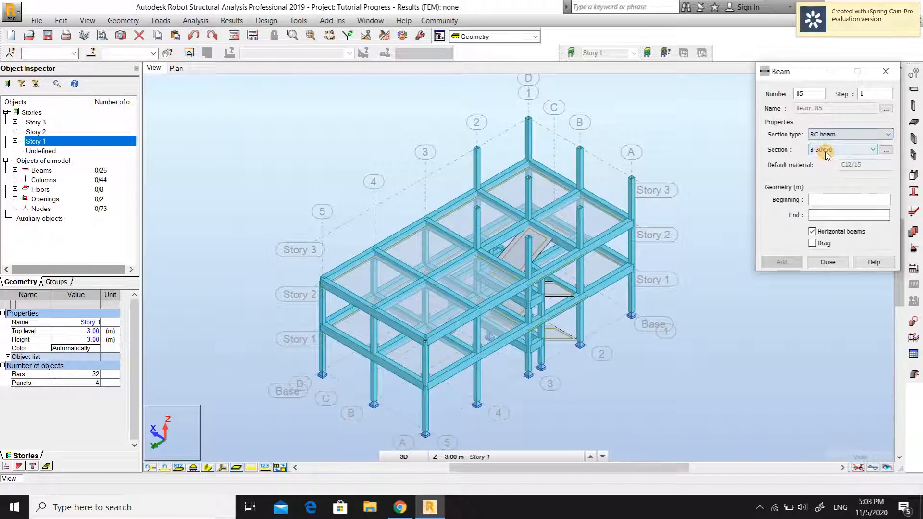
{"action": "left_click", "coordinate": [872, 150]}
{"action": "left_click", "coordinate": [833, 164]}
{"action": "left_click", "coordinate": [812, 242]}
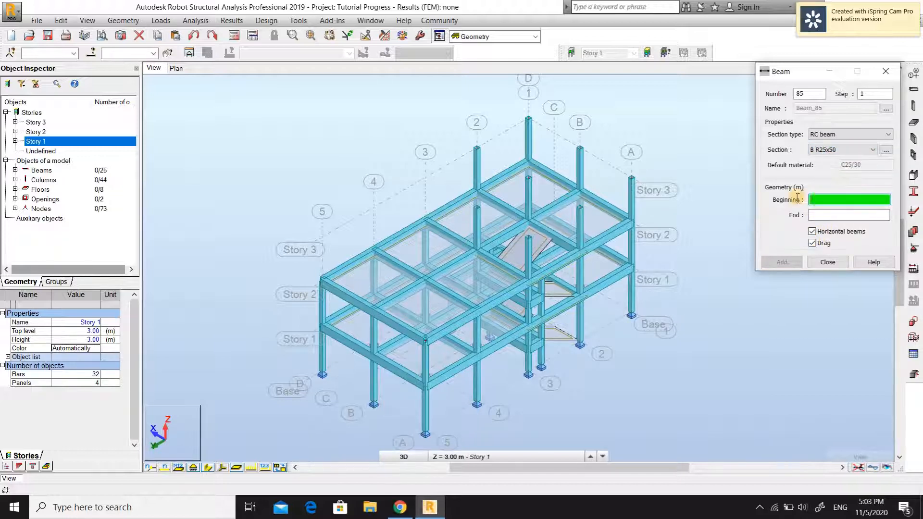
- Draw the Story 3 perimeter beams at Z = 9.00 m through D1, A1, A3, B3, B2, D2 and back to D1
{"action": "left_click", "coordinate": [535, 121]}
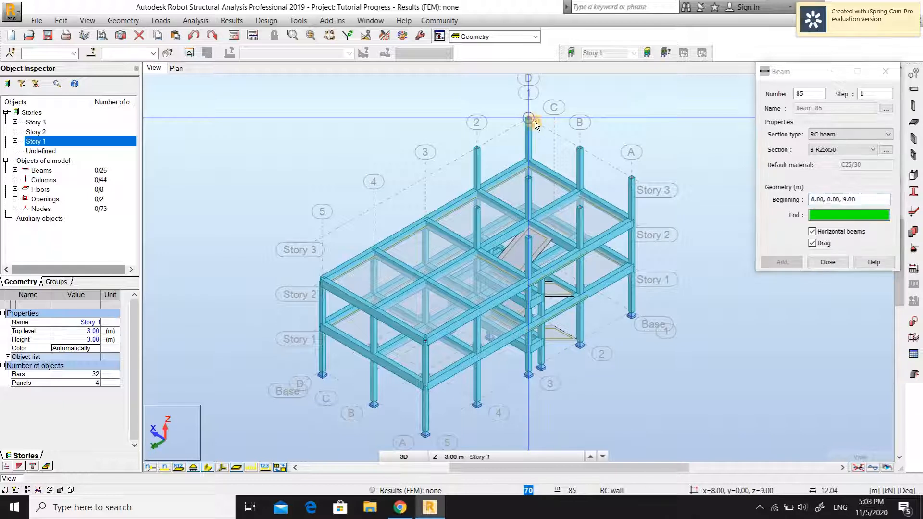
{"action": "left_click", "coordinate": [631, 176]}
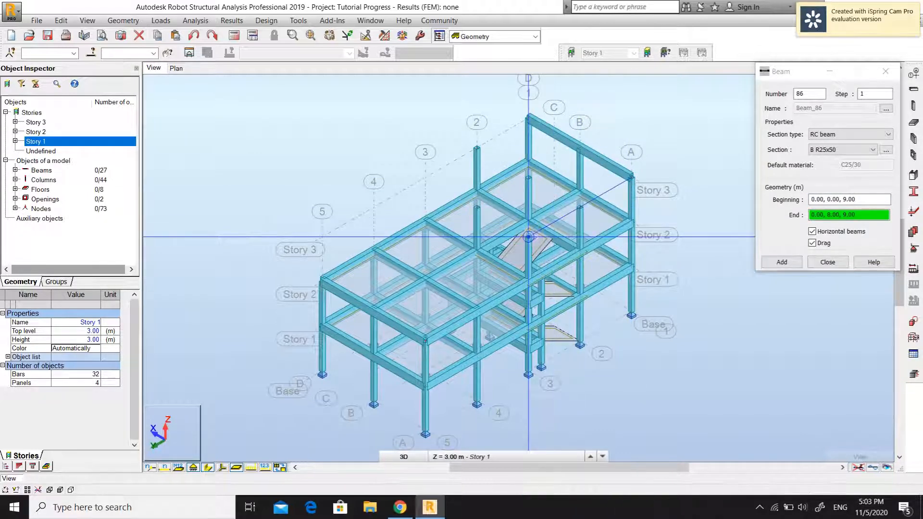
{"action": "left_click", "coordinate": [536, 235]}
{"action": "left_click", "coordinate": [479, 205]}
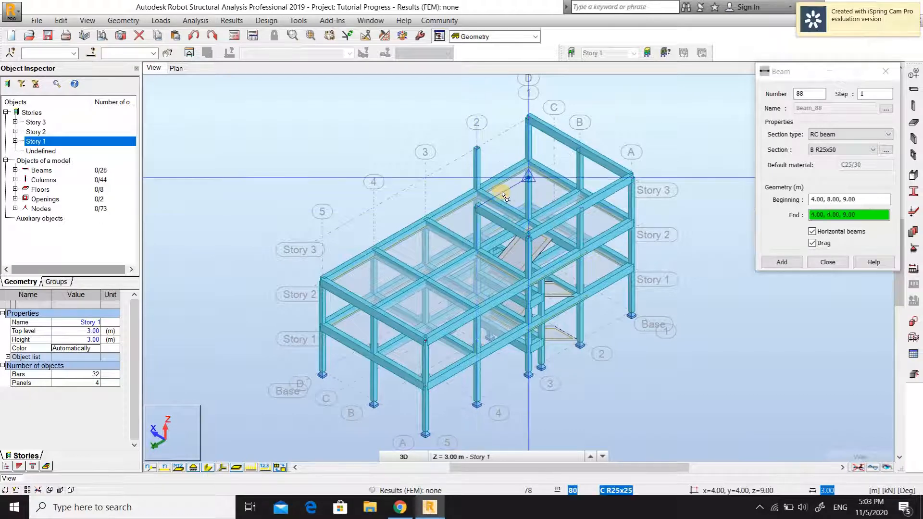
{"action": "left_click", "coordinate": [529, 177]}
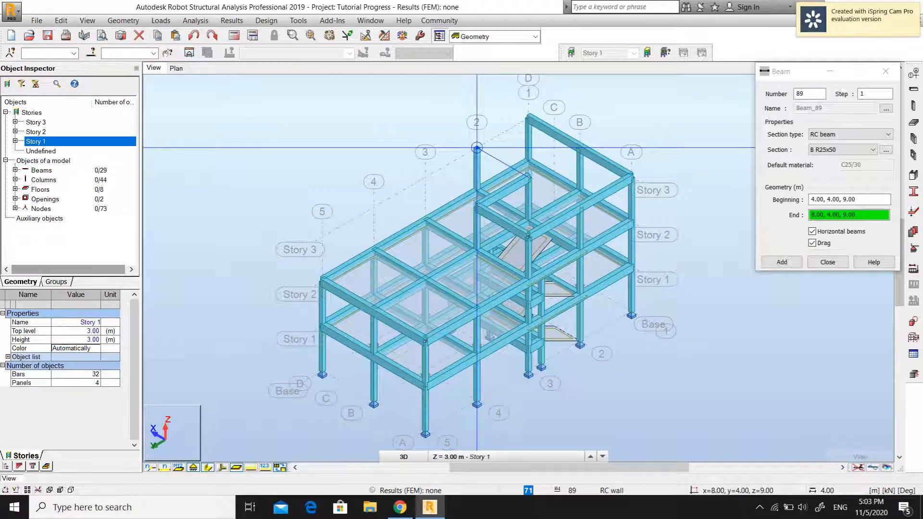
{"action": "left_click", "coordinate": [476, 148]}
{"action": "left_click", "coordinate": [528, 117]}
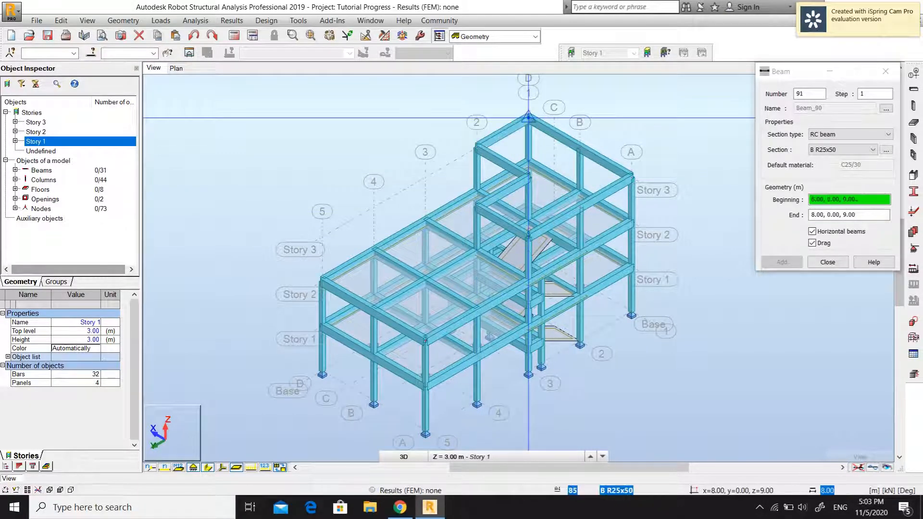
- Add the inner Story 3 beams along grid B from line 1 to 2 and along line 2 from B to A
{"action": "left_click", "coordinate": [528, 176]}
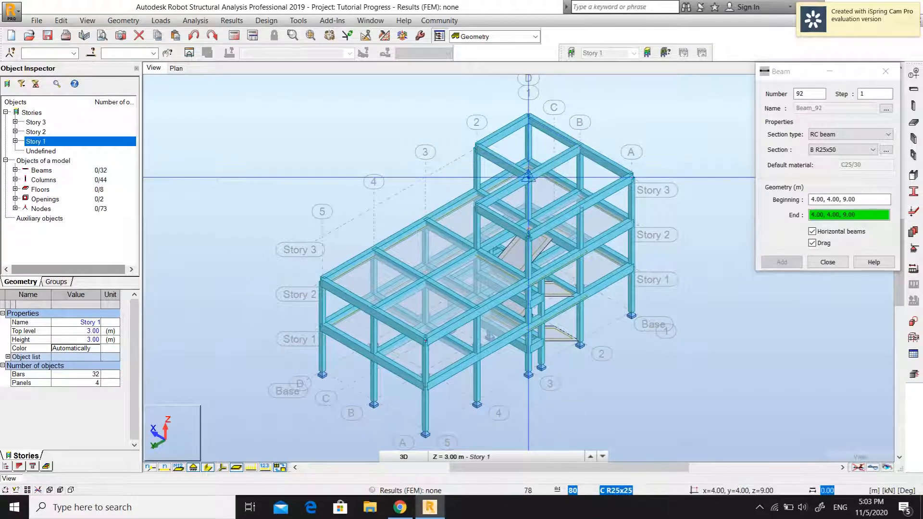
{"action": "left_click", "coordinate": [580, 207]}
{"action": "left_click", "coordinate": [839, 266]}
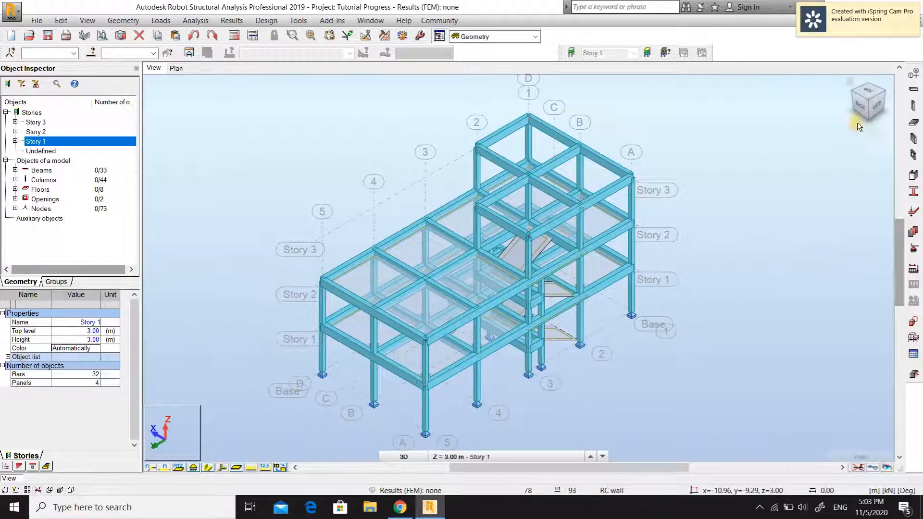
- Add two rectangular TH30_CONCR deck slabs on Story 3, one across A–D between lines 1 and 2, one in bay A–B between lines 2 and 3
{"action": "left_click", "coordinate": [915, 124]}
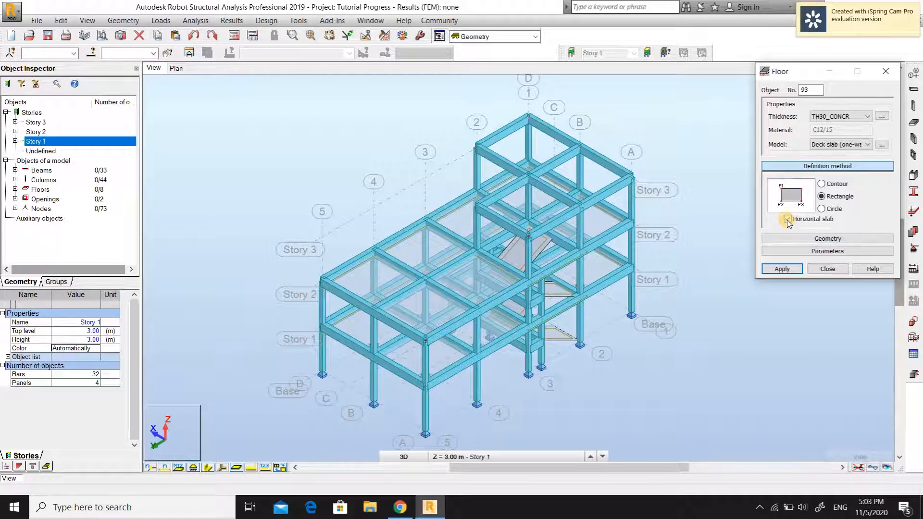
{"action": "left_click", "coordinate": [528, 118]}
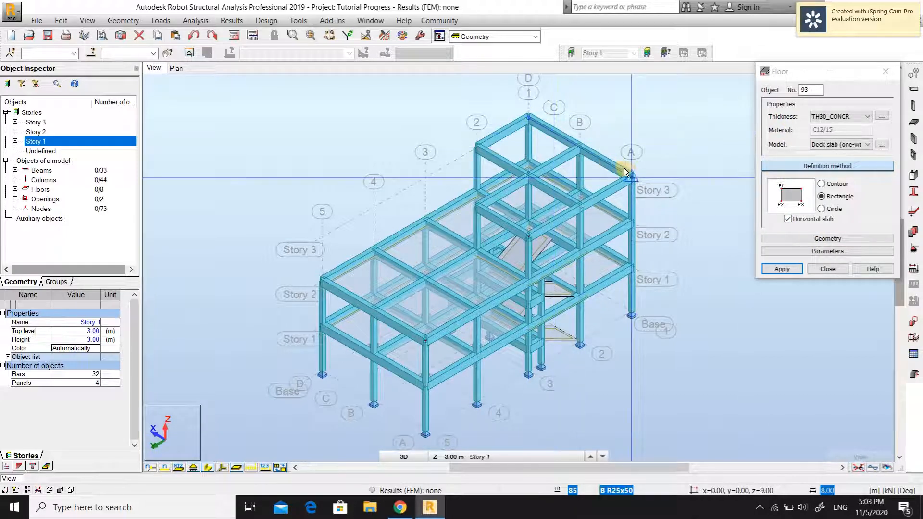
{"action": "left_click", "coordinate": [578, 206]}
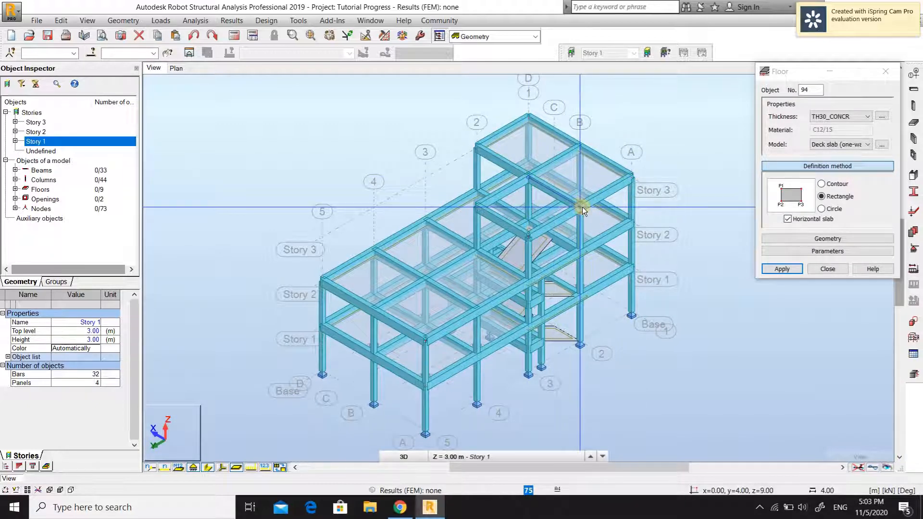
{"action": "left_click", "coordinate": [528, 235]}
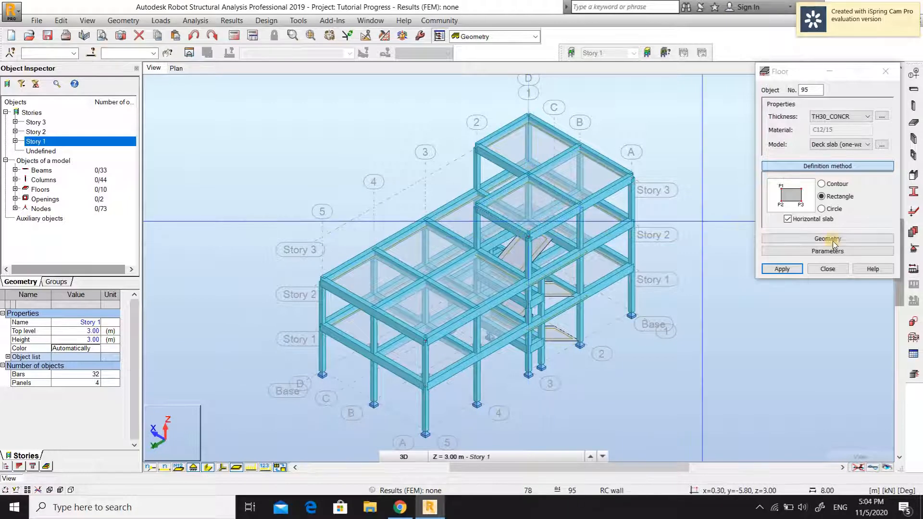
{"action": "left_click", "coordinate": [827, 268]}
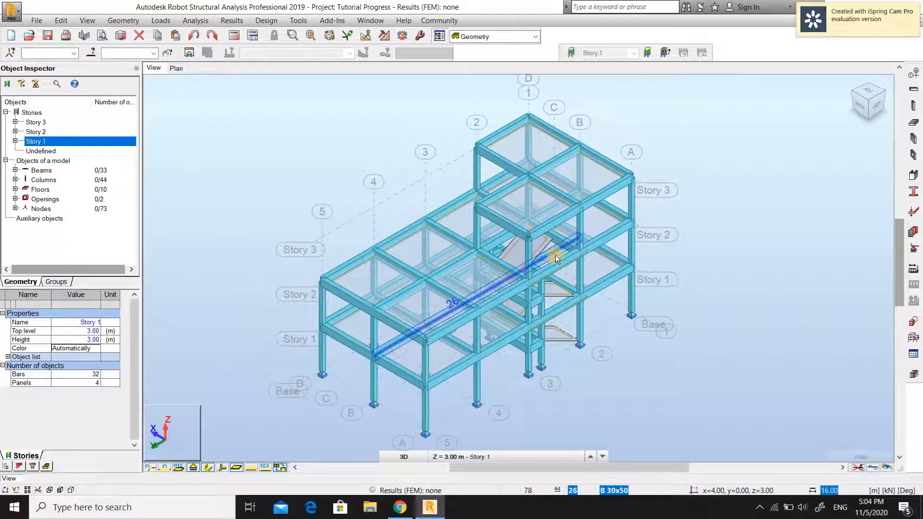
- Display the plan view of the Base level at Z = 0.00 m
{"action": "scroll", "coordinate": [606, 332], "scroll_direction": "down", "scroll_amount": 1}
{"action": "middle_click_drag", "start_coordinate": [627, 347], "coordinate": [615, 347]}
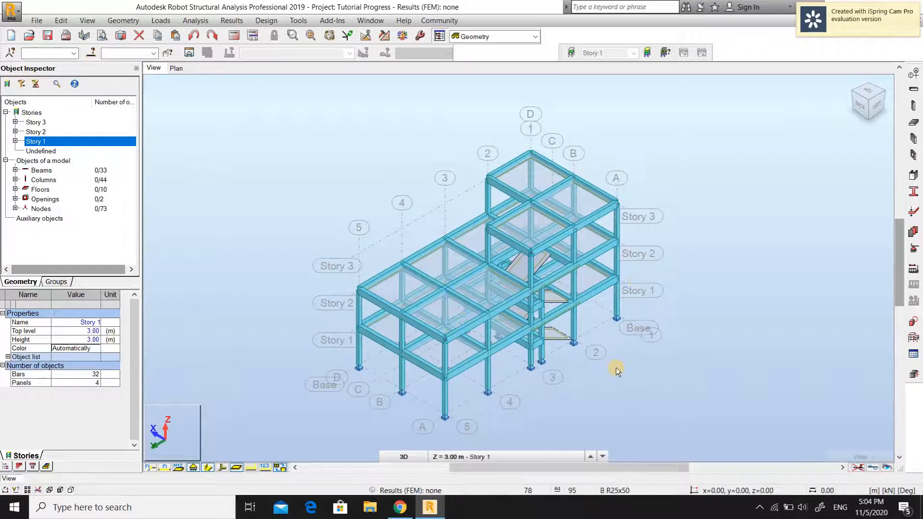
{"action": "middle_click_drag", "start_coordinate": [616, 367], "coordinate": [623, 360]}
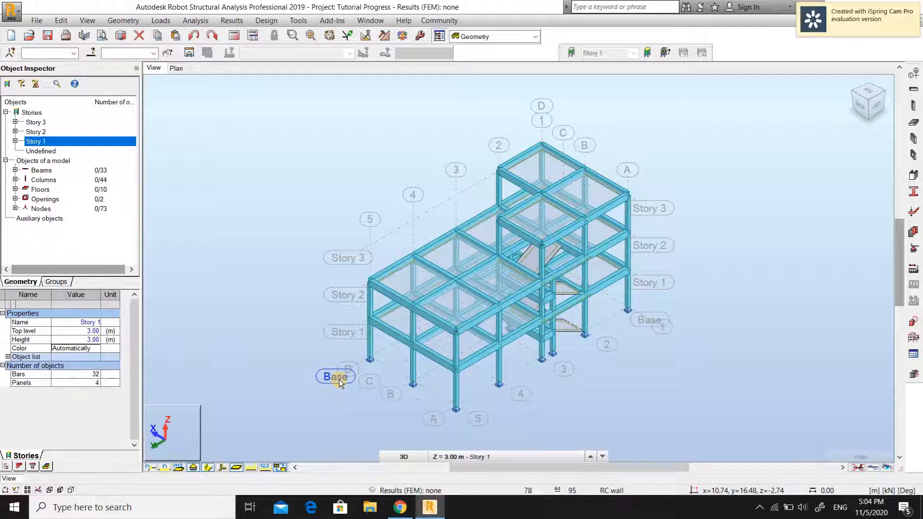
{"action": "left_click", "coordinate": [177, 70]}
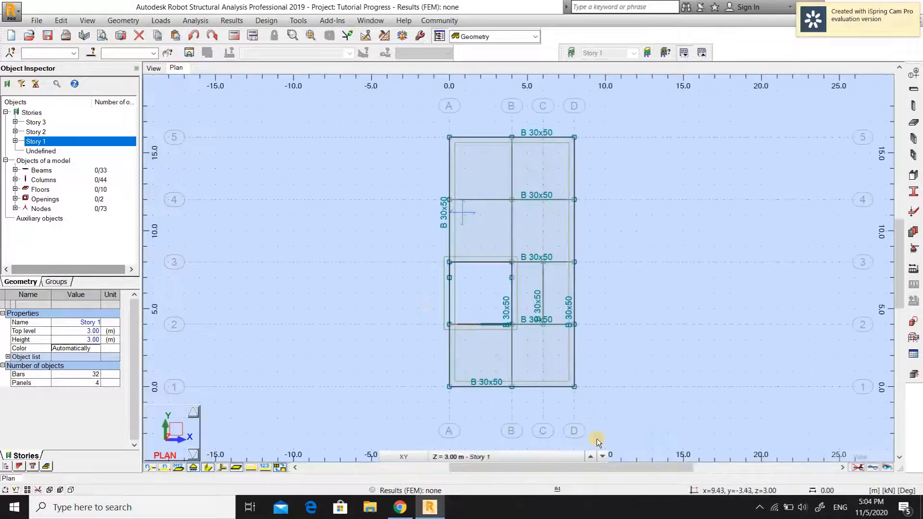
{"action": "left_click", "coordinate": [581, 453]}
{"action": "left_click", "coordinate": [473, 443]}
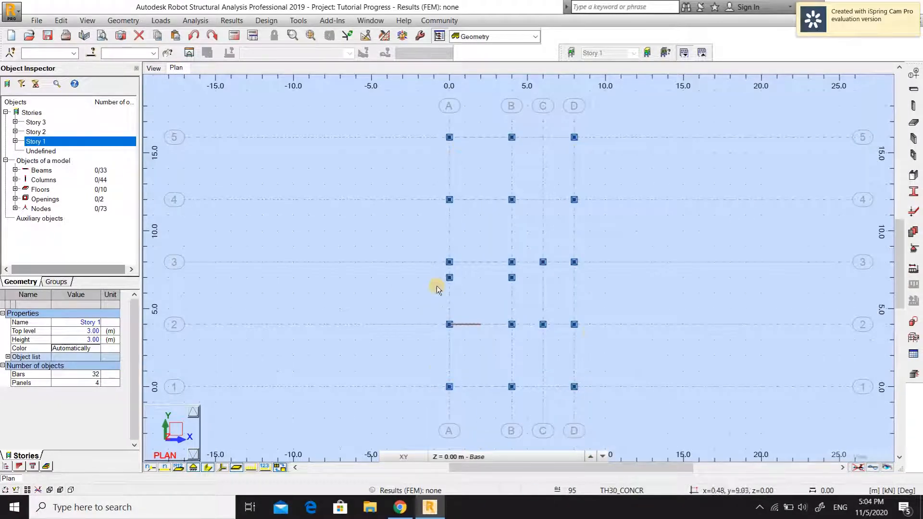
- Draw the Base perimeter as chained RC beams of section B R25x50 through A5, D5, D1, A1 and back to A5
{"action": "left_click", "coordinate": [912, 91]}
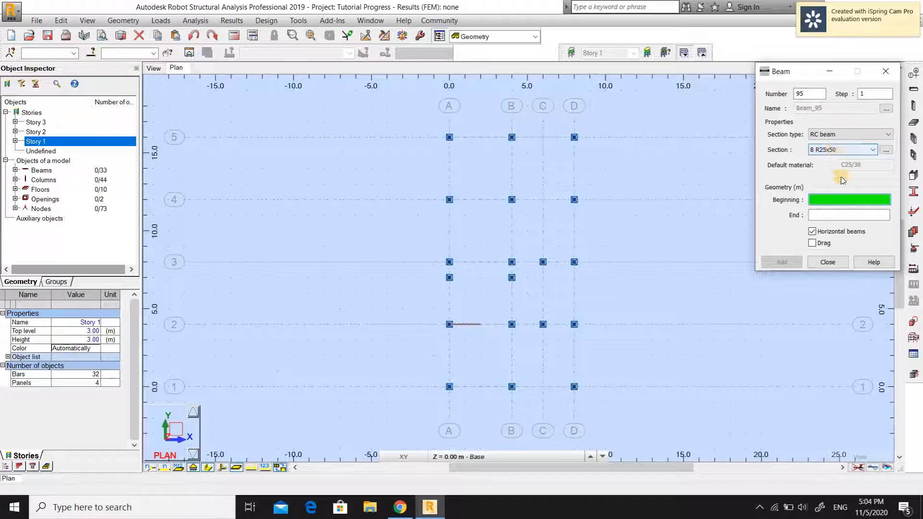
{"action": "left_click", "coordinate": [812, 244]}
{"action": "left_click", "coordinate": [816, 199]}
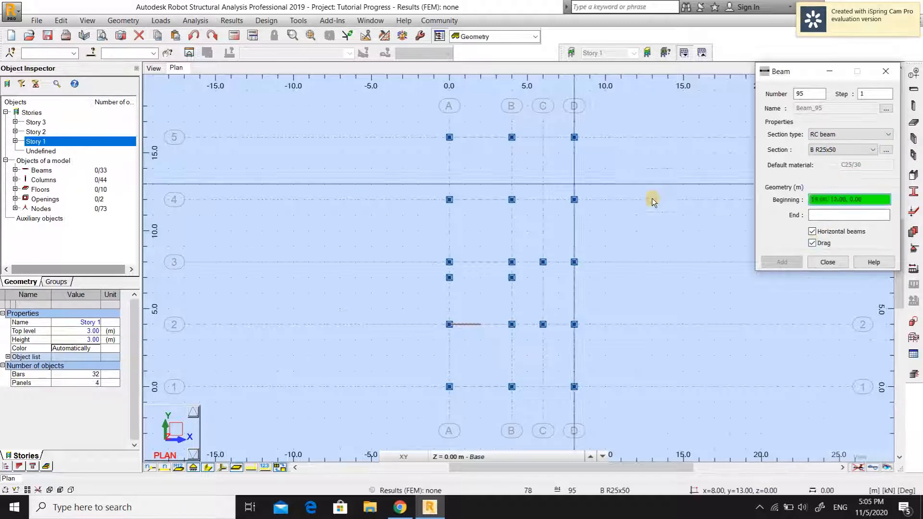
{"action": "left_click", "coordinate": [449, 137]}
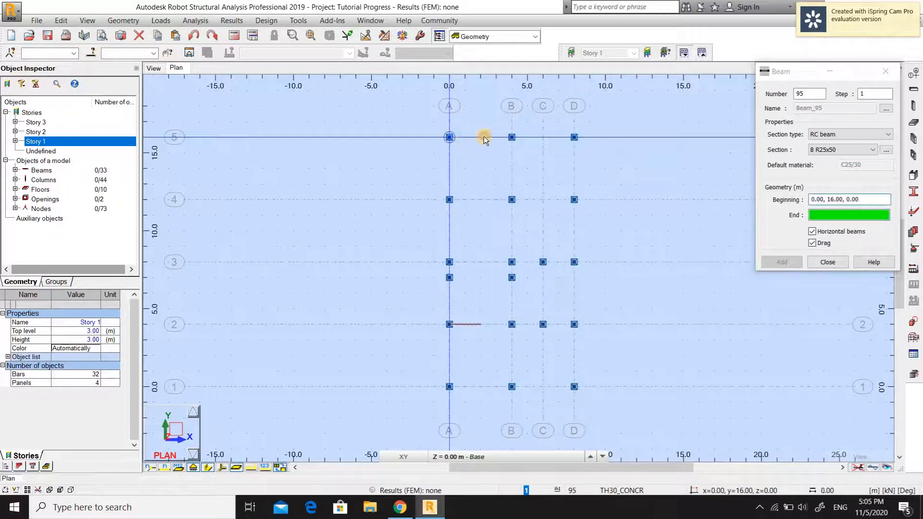
{"action": "left_click", "coordinate": [573, 137]}
{"action": "left_click", "coordinate": [574, 386]}
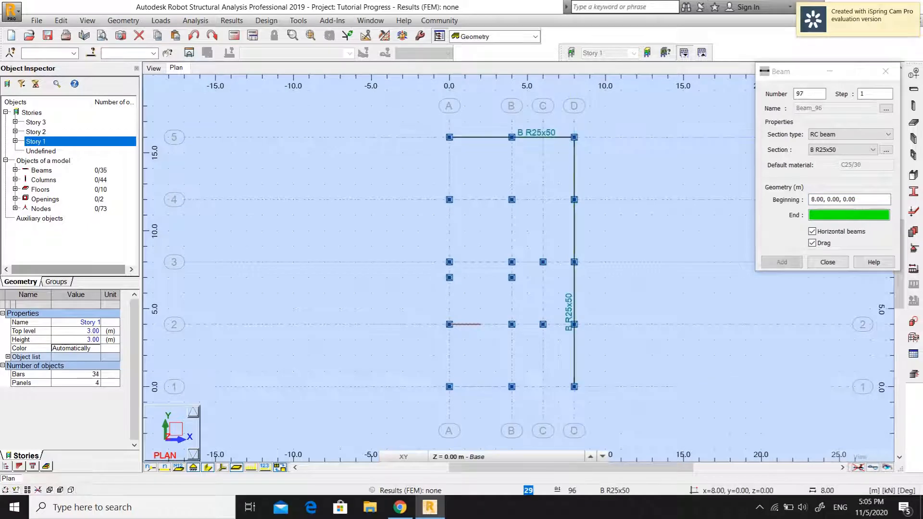
{"action": "left_click", "coordinate": [448, 386]}
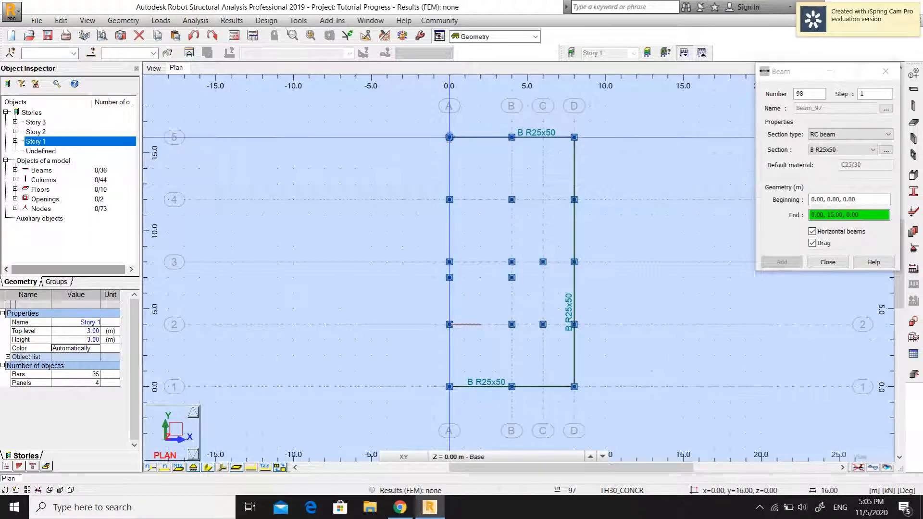
{"action": "left_click", "coordinate": [449, 137]}
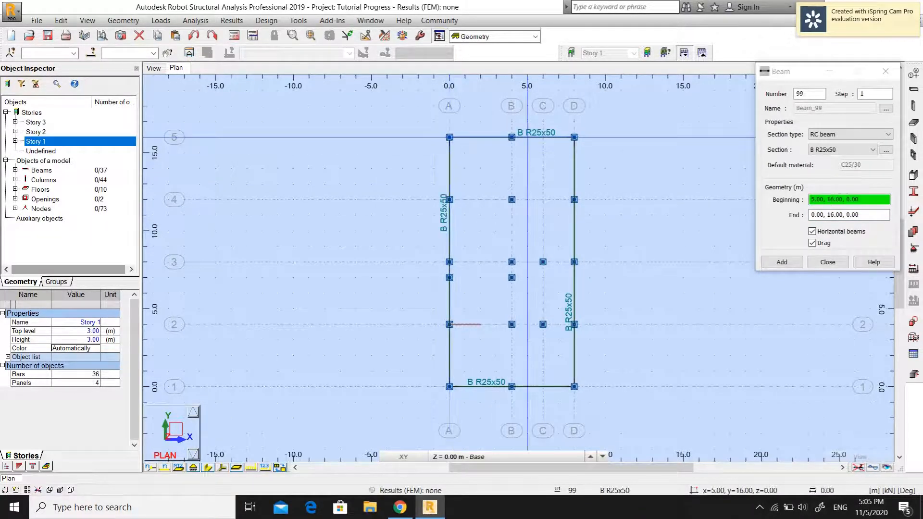
- Add the inner Base beams along grid B from line 5 to 1, along lines 4, 3 and 2 from A to D, and between C3 and C2
{"action": "left_click", "coordinate": [512, 137]}
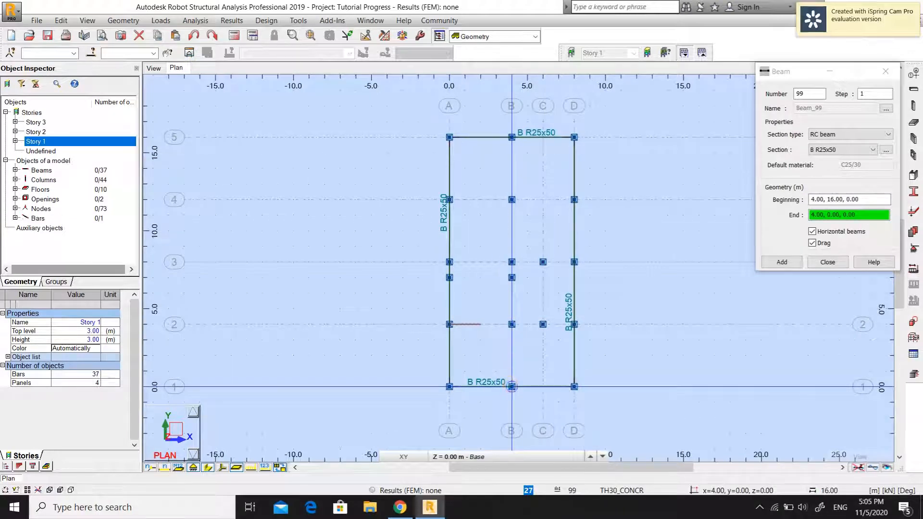
{"action": "left_click", "coordinate": [512, 386]}
{"action": "left_click", "coordinate": [574, 199]}
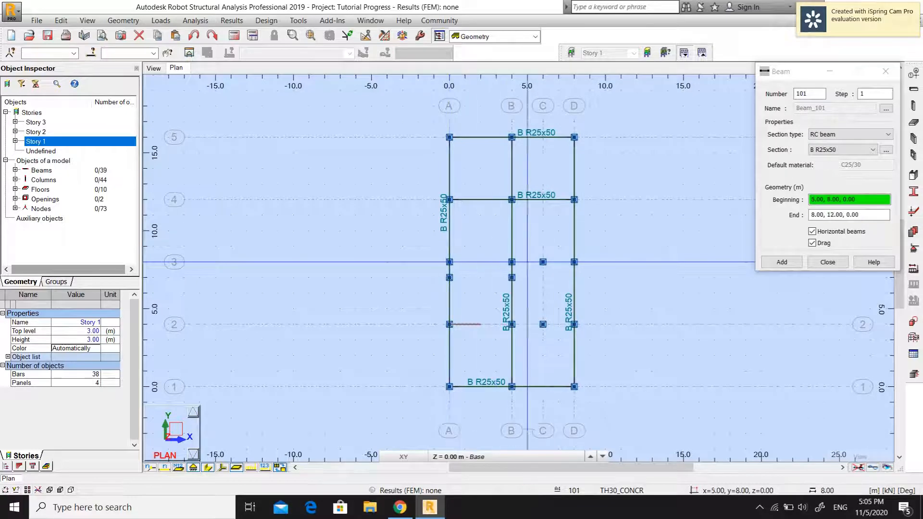
{"action": "left_click", "coordinate": [573, 262]}
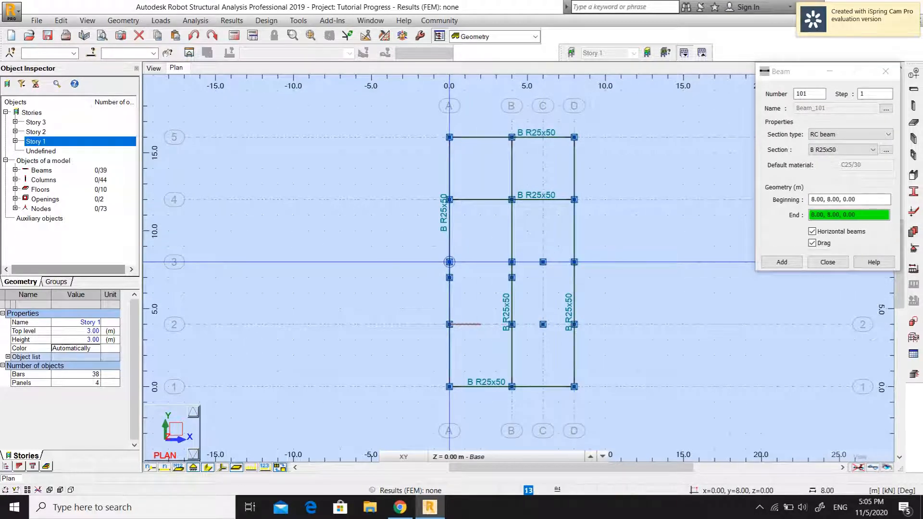
{"action": "left_click", "coordinate": [449, 262]}
{"action": "left_click", "coordinate": [449, 325]}
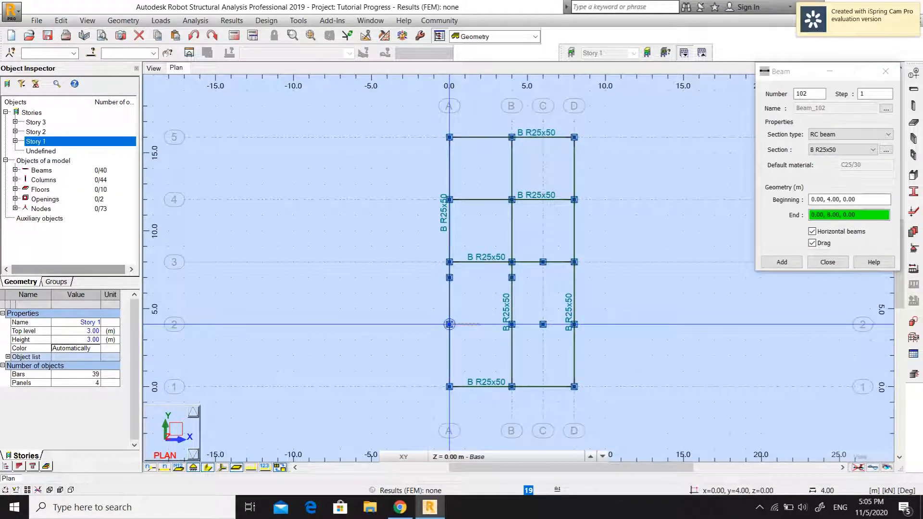
{"action": "left_click", "coordinate": [574, 324]}
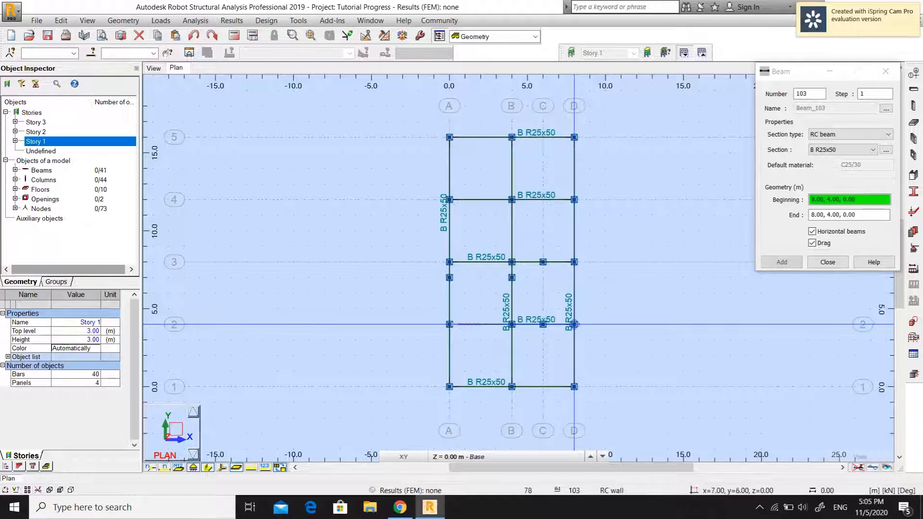
{"action": "left_click", "coordinate": [542, 262]}
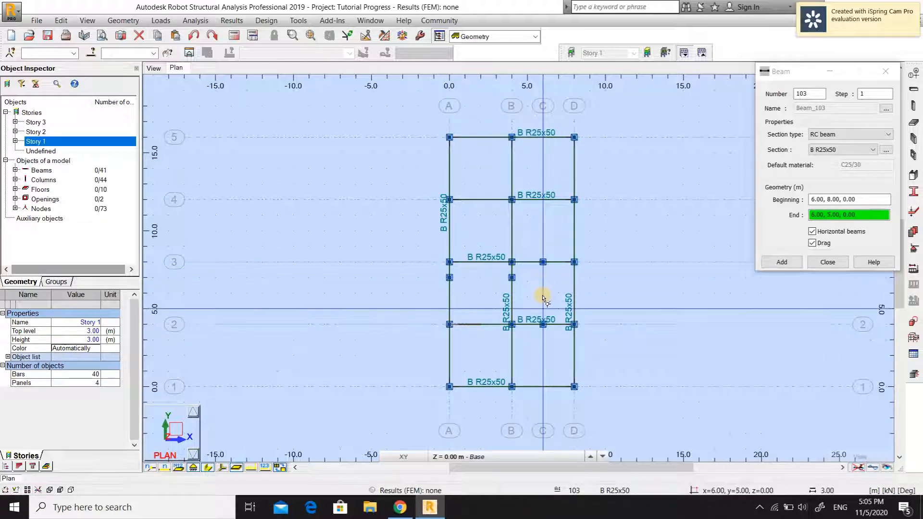
{"action": "left_click", "coordinate": [542, 324]}
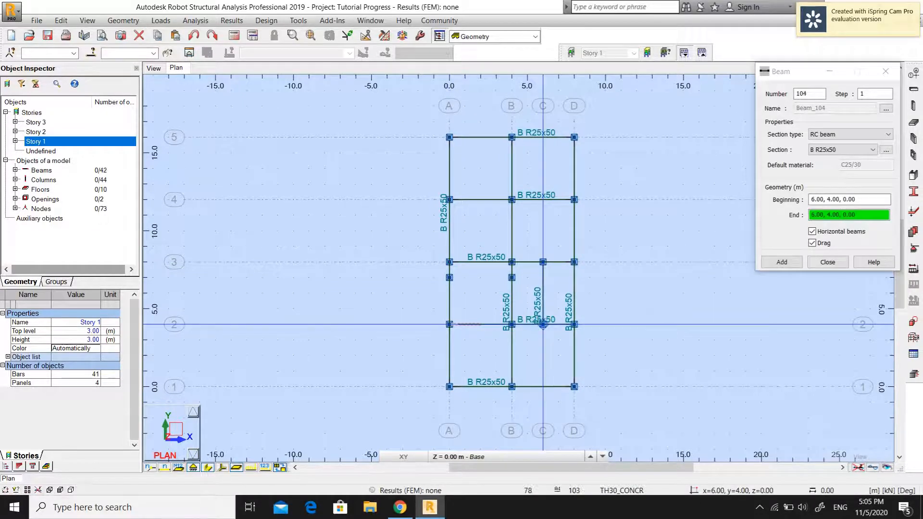
{"action": "left_click", "coordinate": [828, 263]}
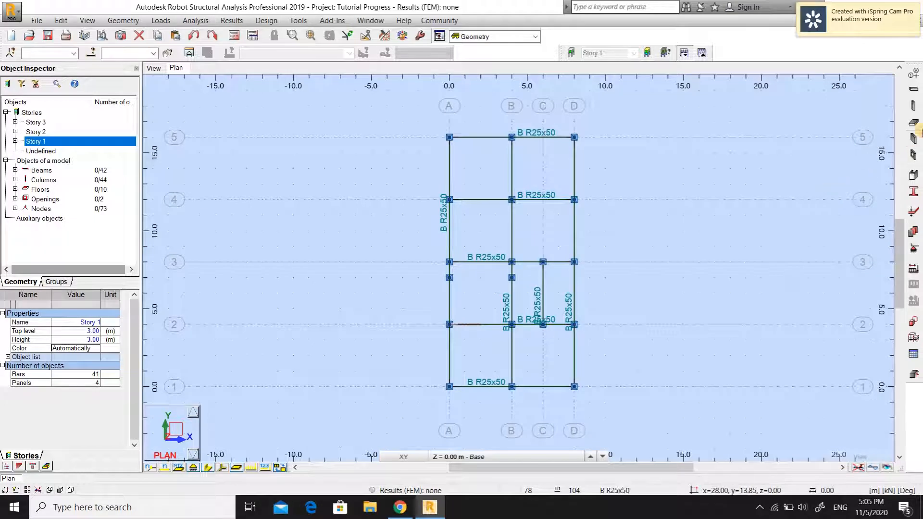
- Cover the whole Base level between A5 and D1 with one horizontal rectangular TH30_CONCR deck slab, and return to the 3D view
{"action": "left_click", "coordinate": [913, 122]}
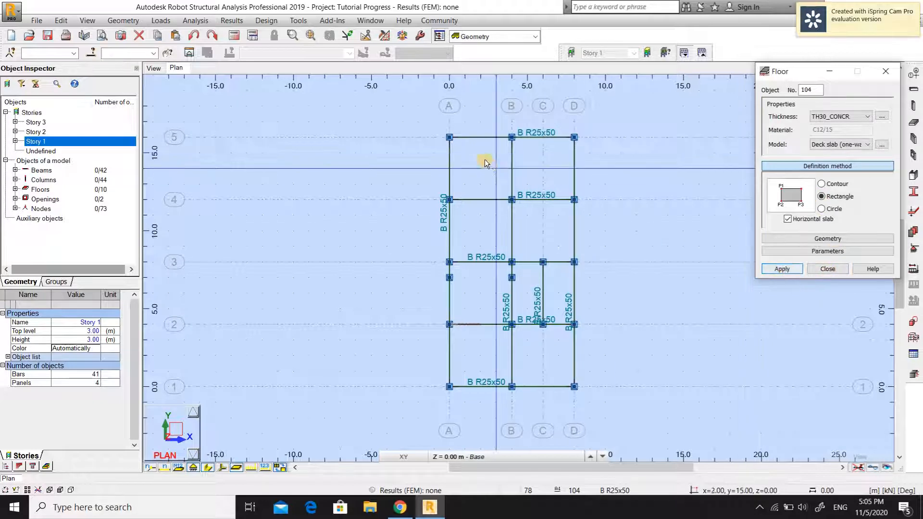
{"action": "left_click", "coordinate": [449, 136]}
{"action": "left_click", "coordinate": [575, 137]}
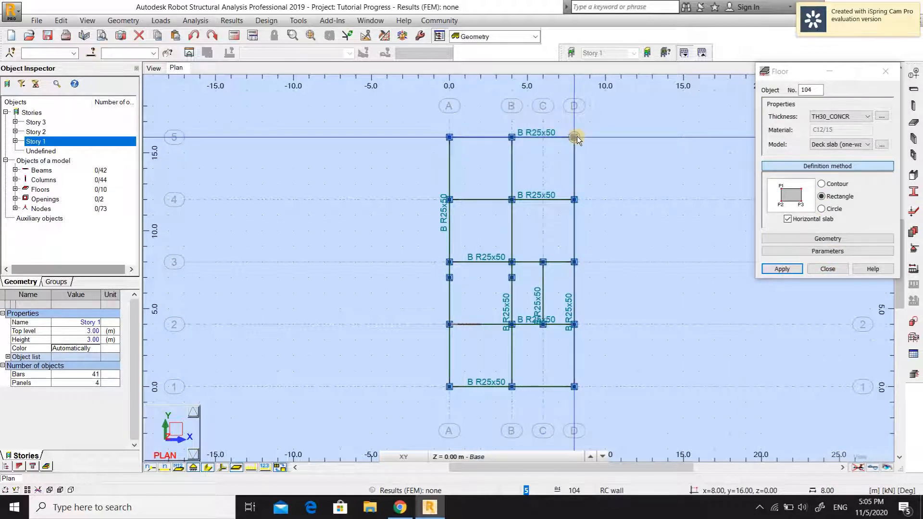
{"action": "left_click", "coordinate": [572, 388]}
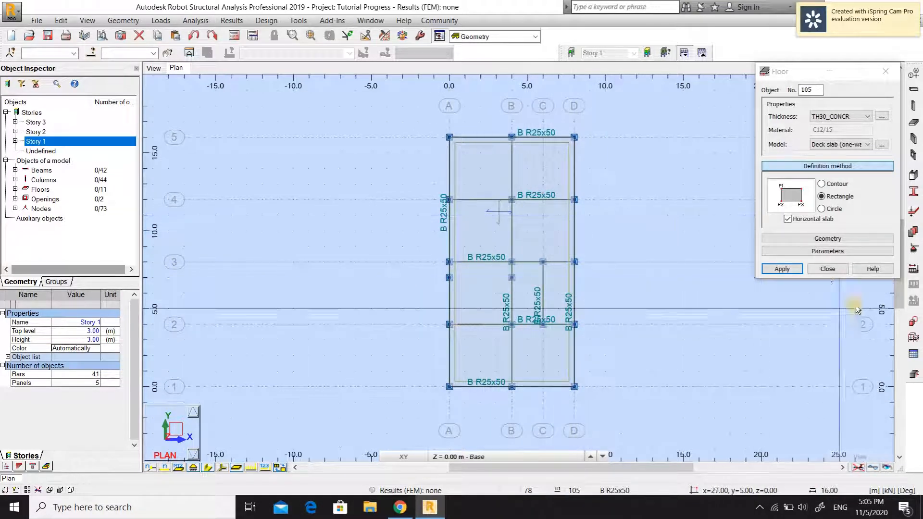
{"action": "left_click", "coordinate": [832, 270]}
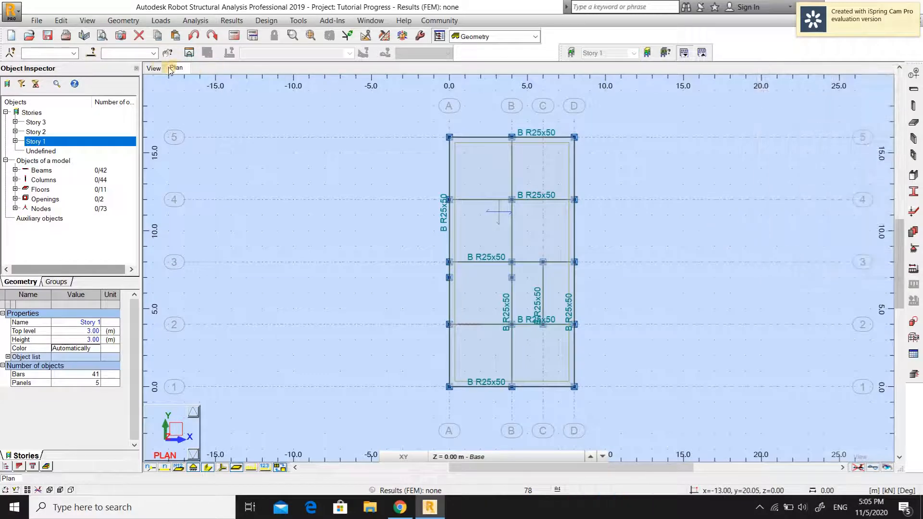
{"action": "left_click", "coordinate": [154, 69]}
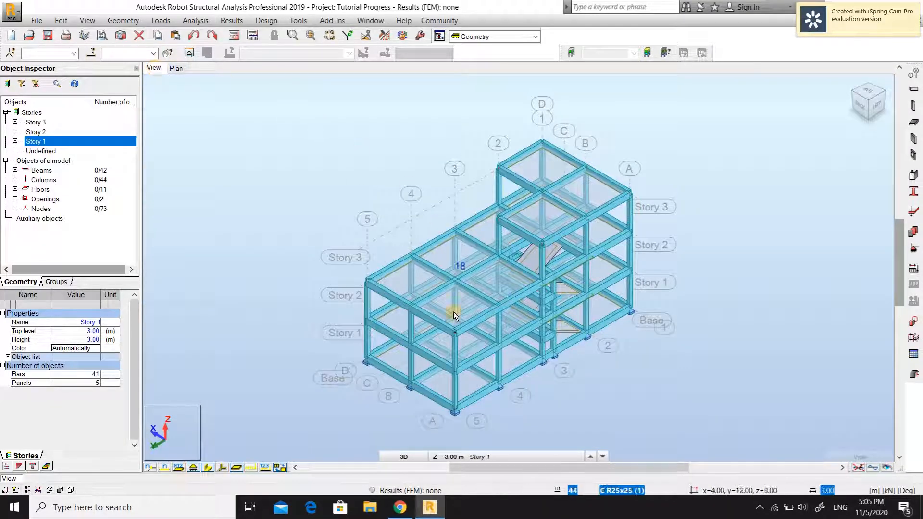